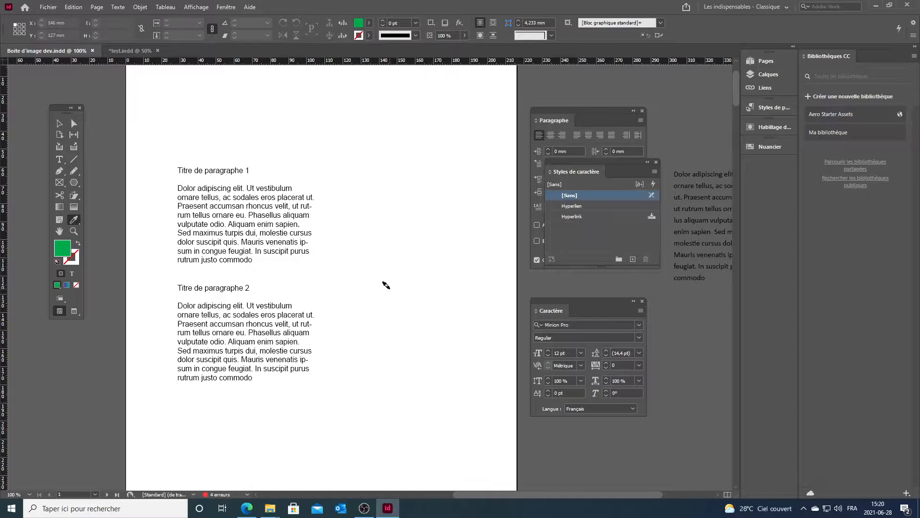
- Shift the two-paragraph text frame slightly up and right, and set the font style of the body text under "Titre de paragraphe 1" to Regular
left_click_drag(224, 229, 244, 210)
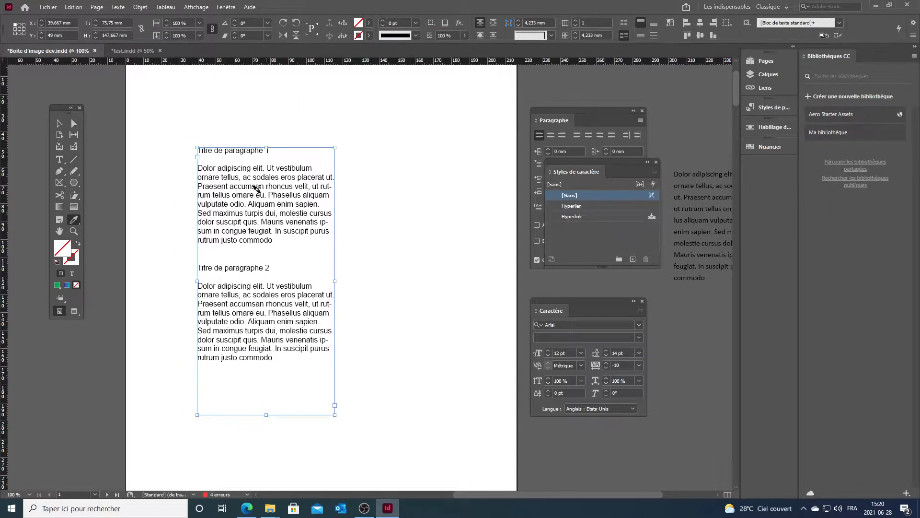
left_click(59, 159)
left_click(281, 240)
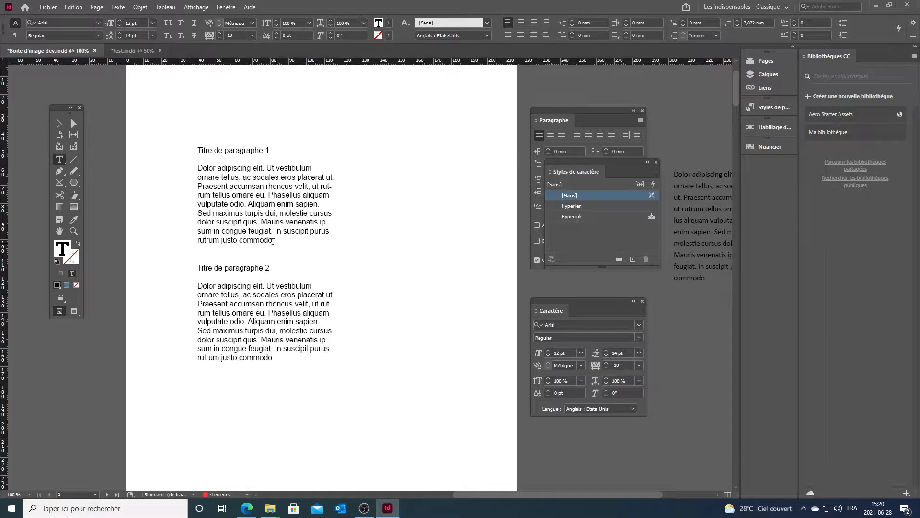
left_click_drag(273, 241, 198, 167)
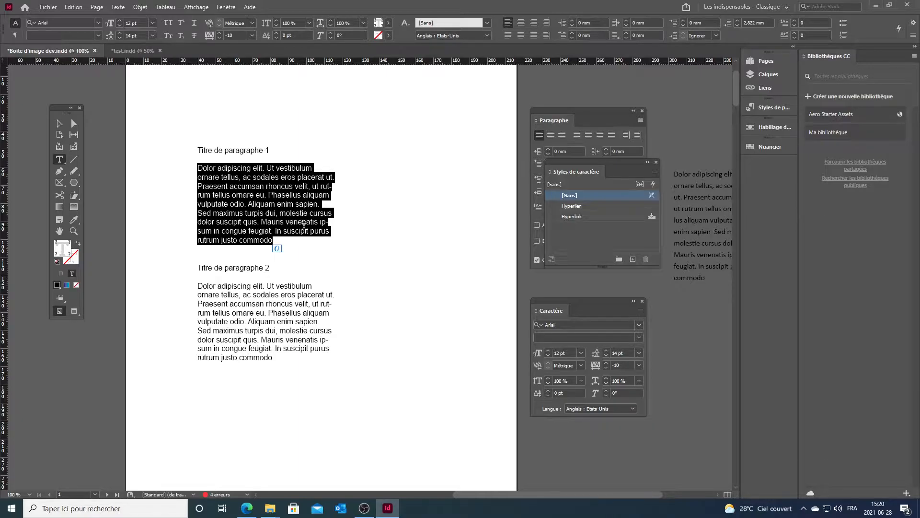
left_click_drag(584, 309, 442, 213)
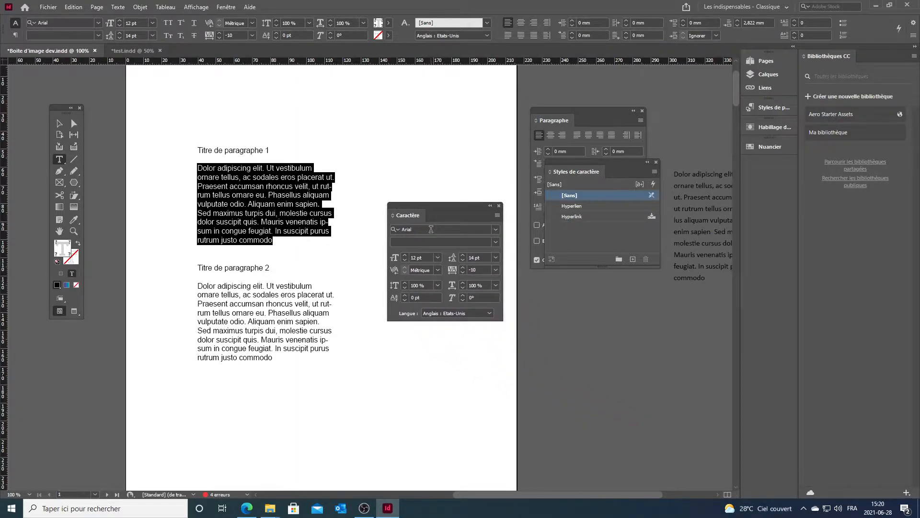
left_click(495, 241)
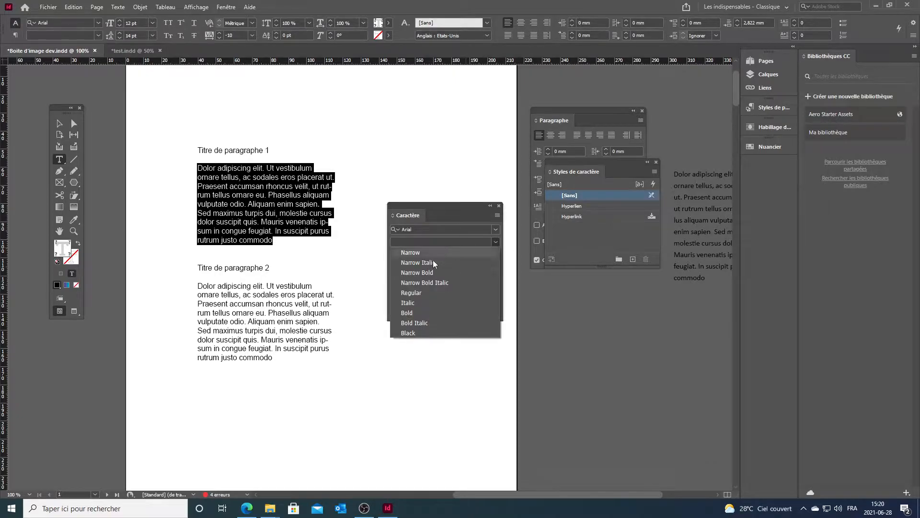
left_click(407, 293)
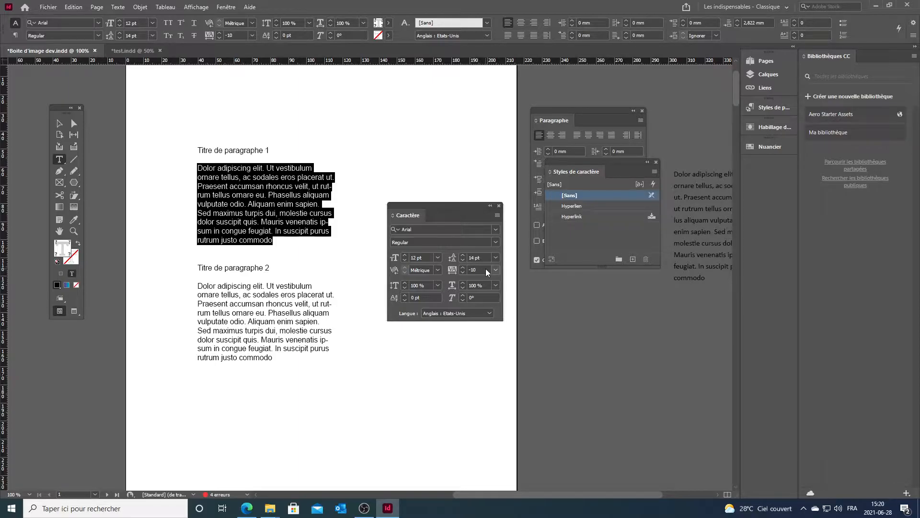
- Rearrange the floating Caractère and Styles de caractère panels so that the Paragraphe settings are fully uncovered
left_click_drag(472, 209, 504, 306)
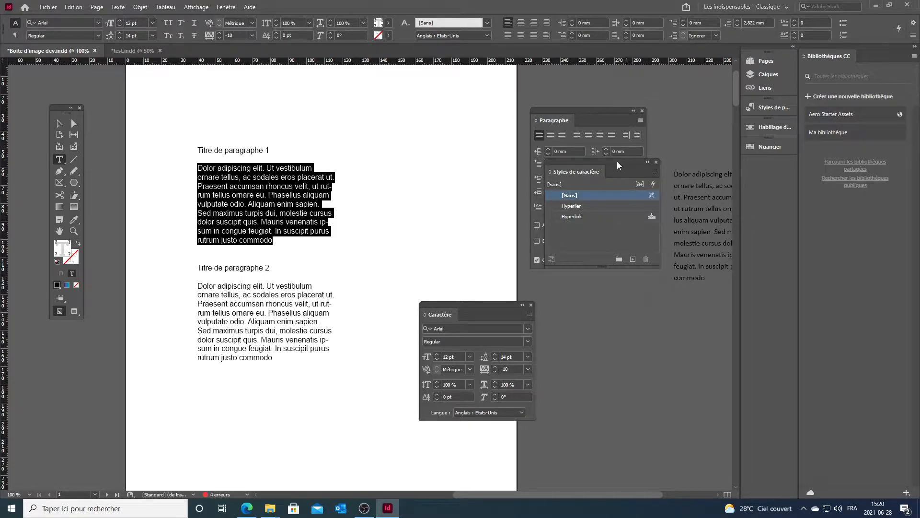
left_click_drag(616, 161, 626, 189)
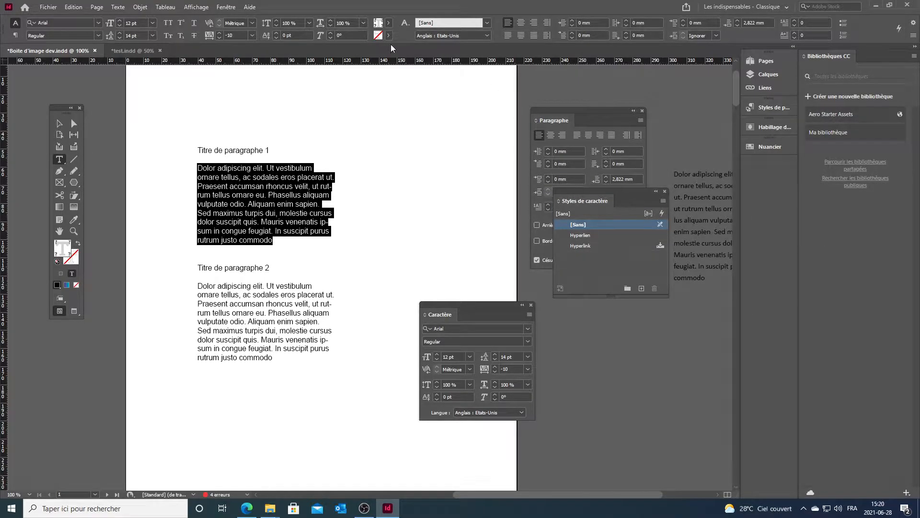
left_click(226, 6)
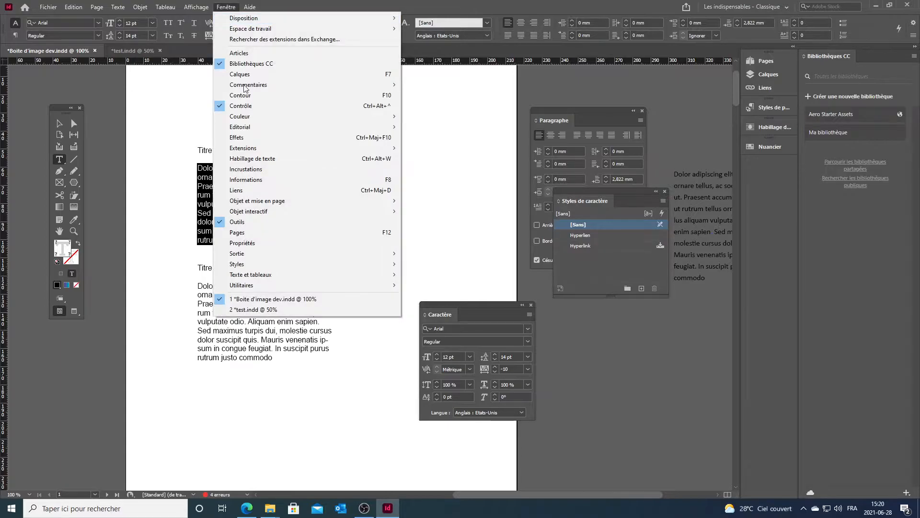
mouse_move(283, 264)
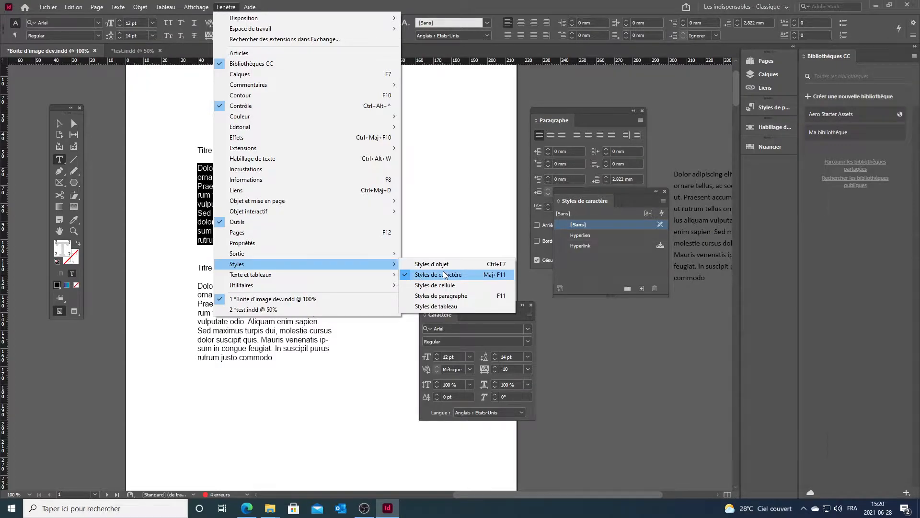
left_click(640, 193)
left_click_drag(641, 193, 638, 289)
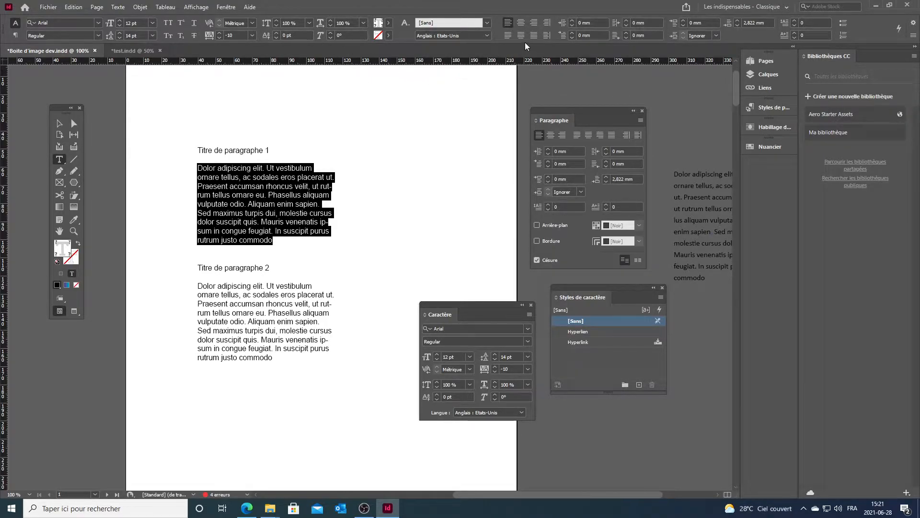
- Create a character style from the selected body text's formatting, keeping the default name
left_click(405, 24)
left_click(447, 25)
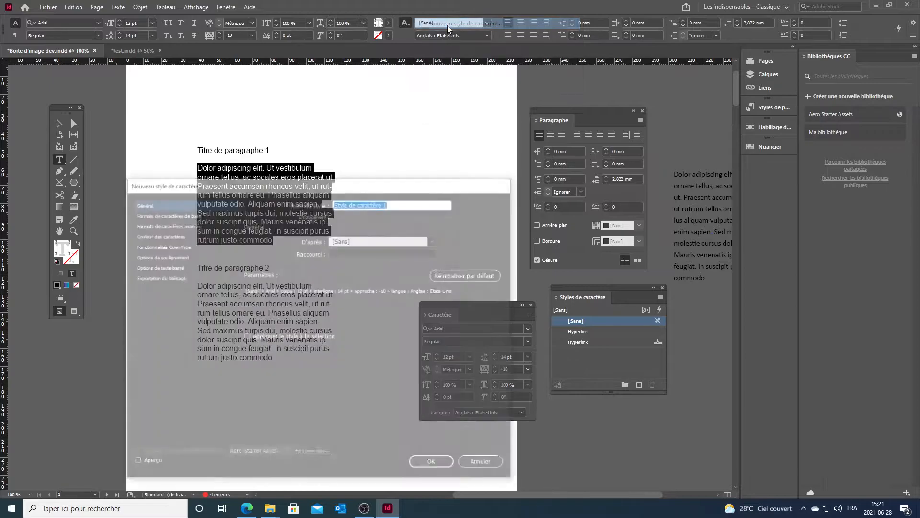
left_click_drag(422, 186, 423, 102)
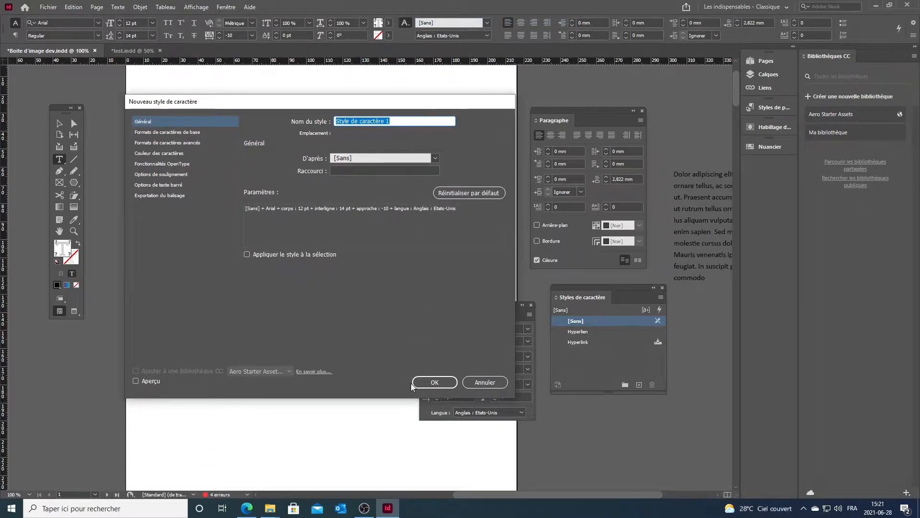
left_click(439, 383)
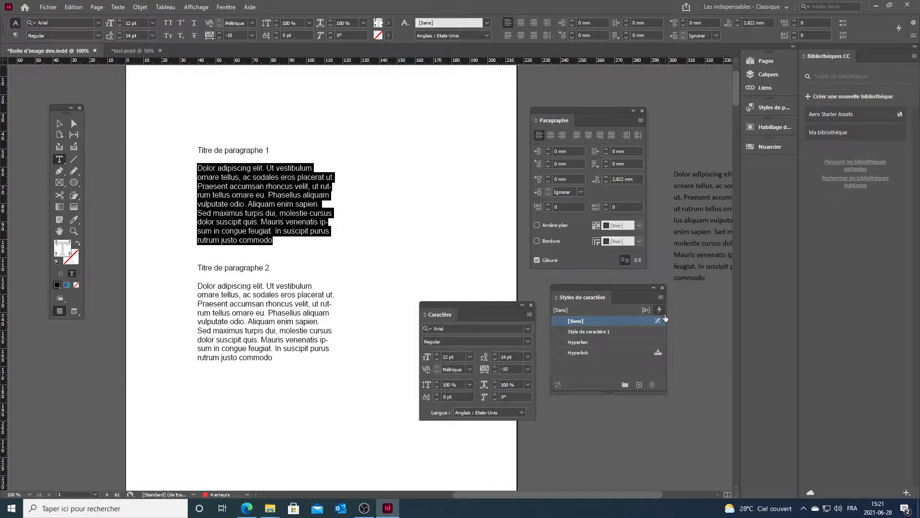
- Create another character style named "Corps de texte arial" from the body text under "Titre de paragraphe 1"
left_click(660, 297)
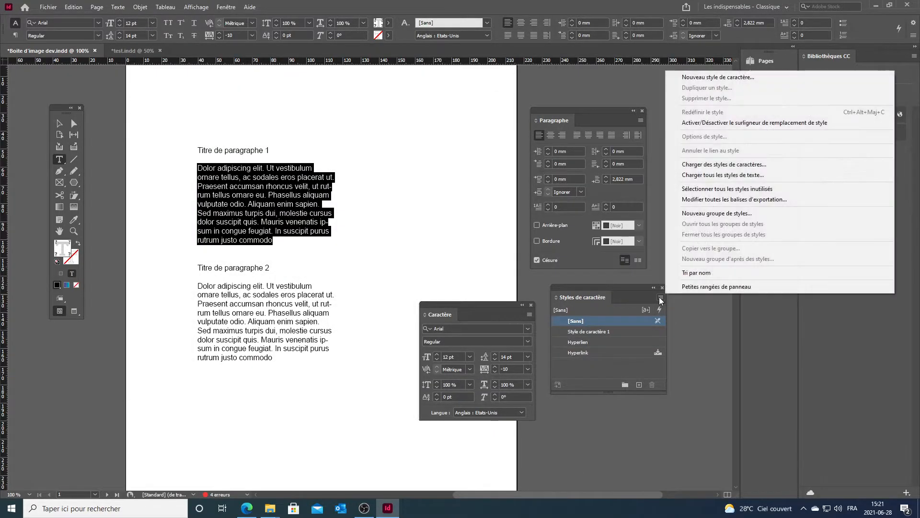
left_click(707, 77)
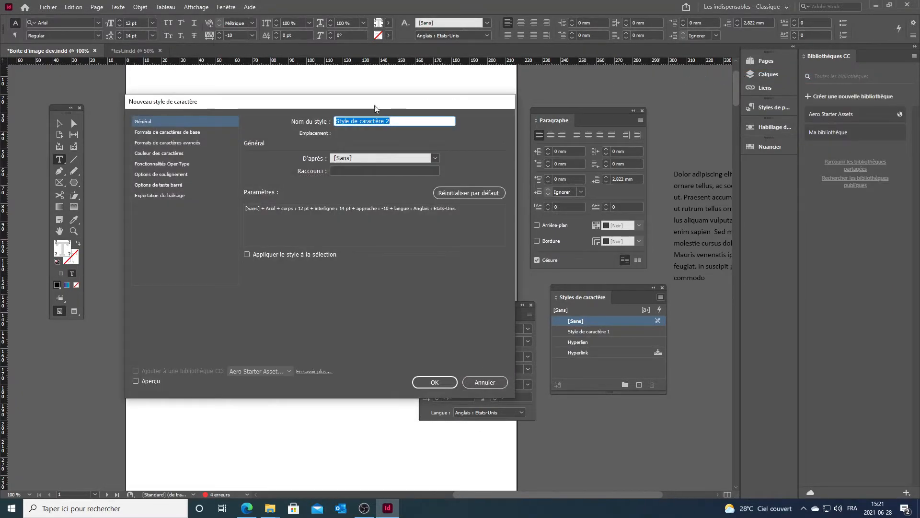
left_click_drag(374, 102, 429, 170)
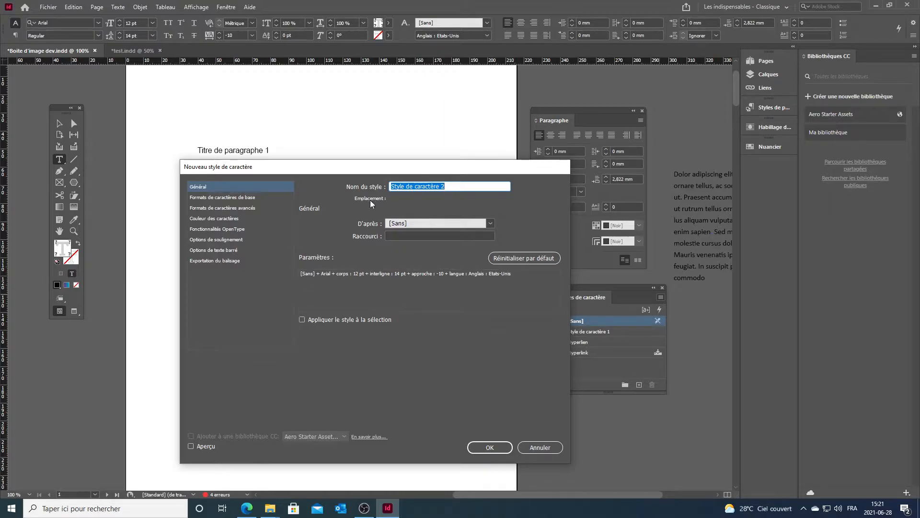
left_click_drag(376, 167, 326, 262)
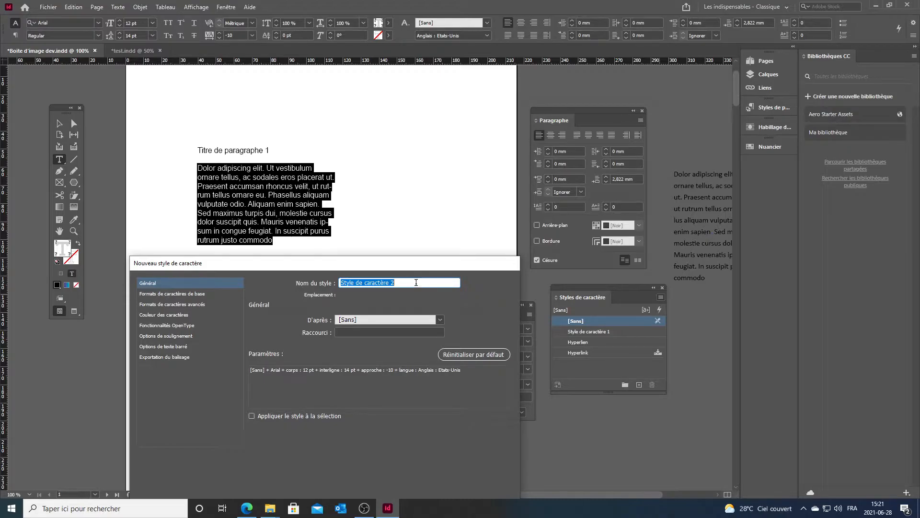
type("Corps de texte arial")
left_click_drag(420, 265, 474, 118)
left_click(502, 401)
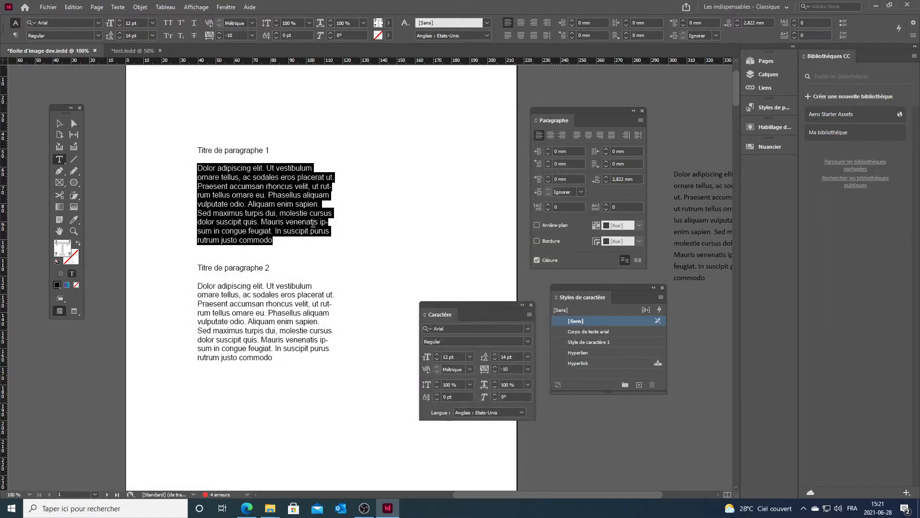
- Change the font of the body text under "Titre de paragraphe 2" to Bodoni MT
left_click(250, 363)
left_click_drag(277, 358, 190, 291)
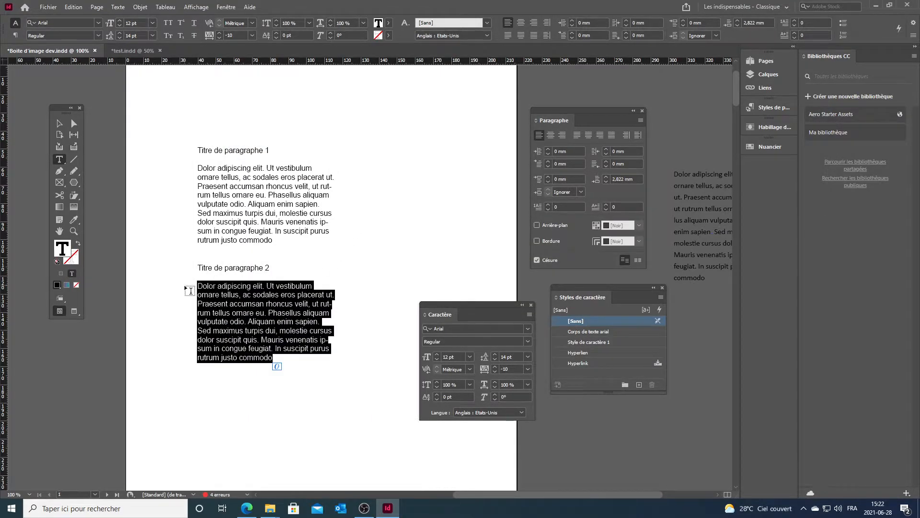
left_click(528, 328)
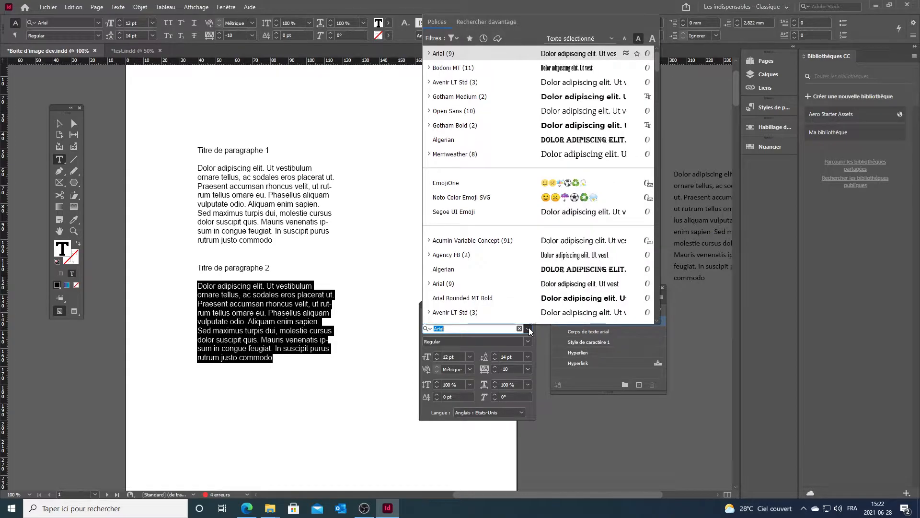
left_click(486, 69)
key("Escape")
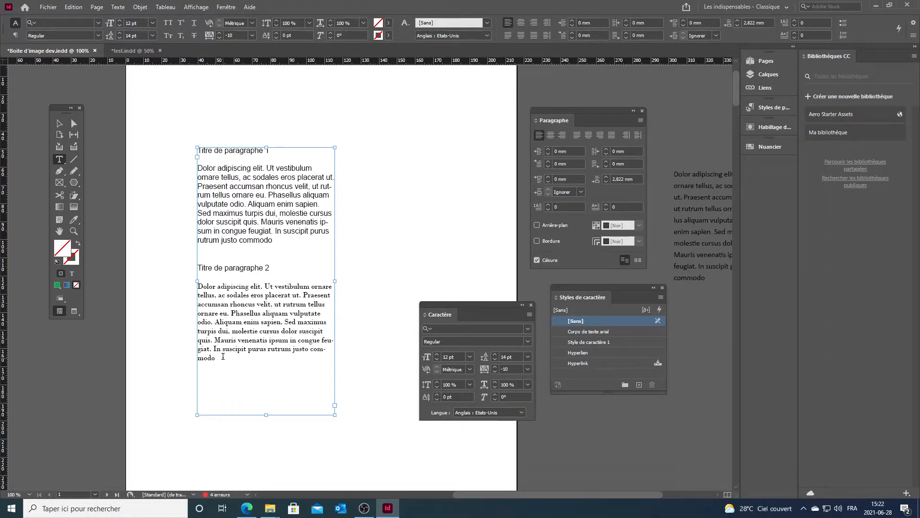
- Create a character style named "Corps de texte Bodoni" from the body text under "Titre de paragraphe 2"
left_click_drag(217, 359, 192, 290)
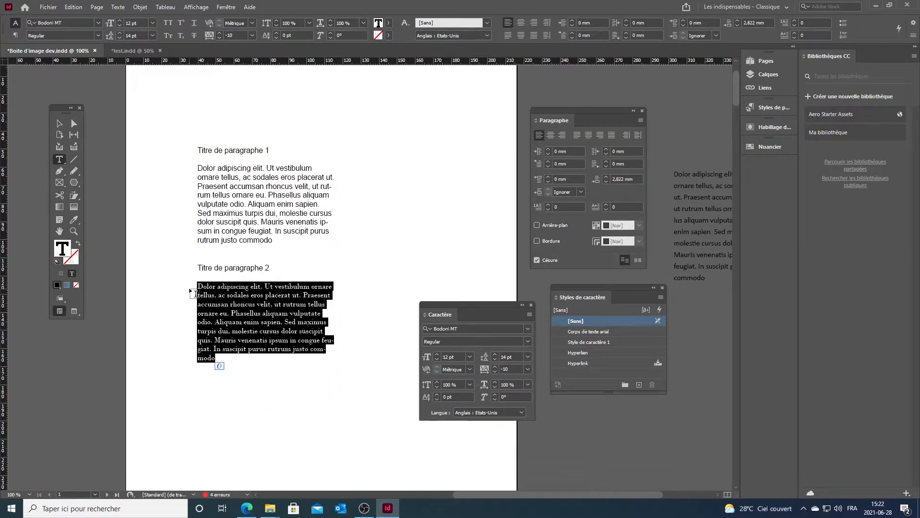
left_click(405, 23)
left_click(456, 23)
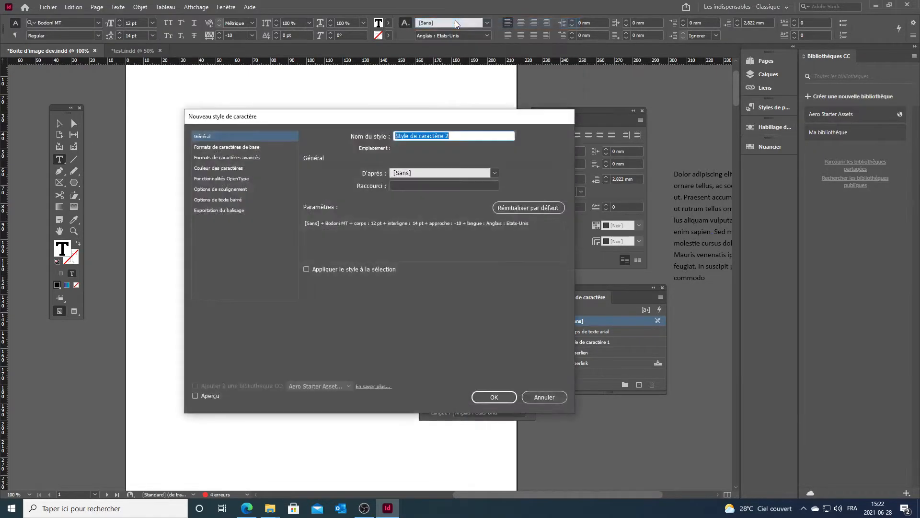
left_click_drag(384, 118, 553, 134)
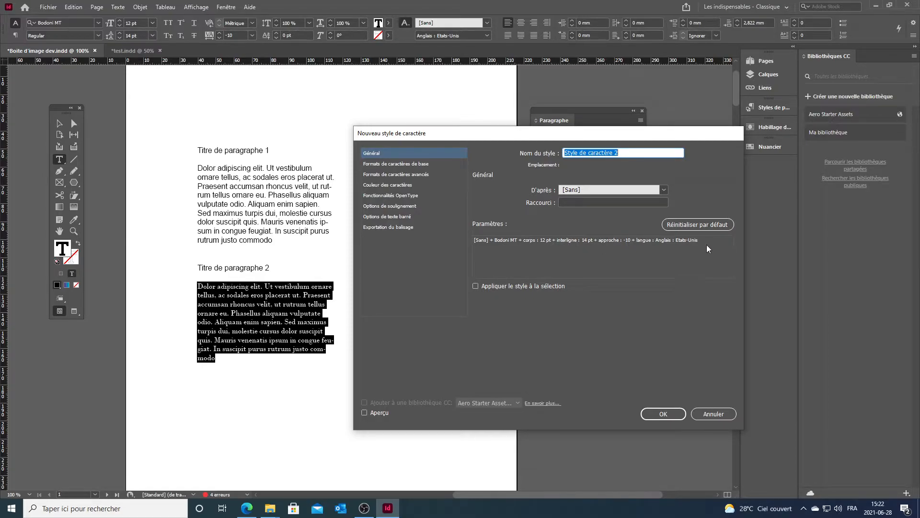
left_click_drag(670, 139, 686, 180)
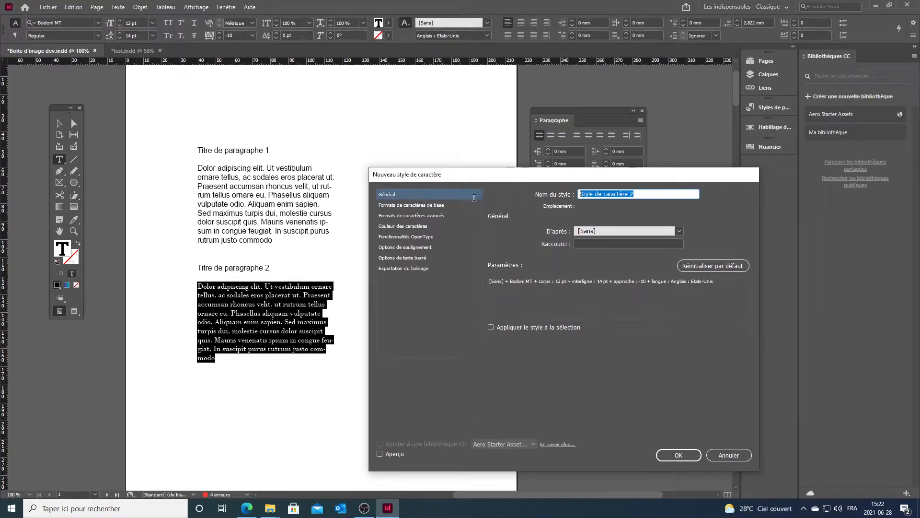
type("Corps de texte Bodoni")
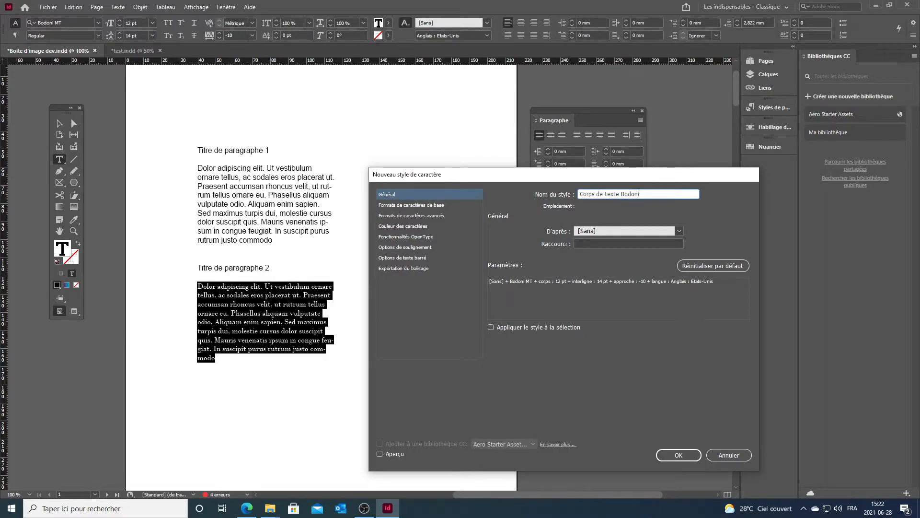
key("Return")
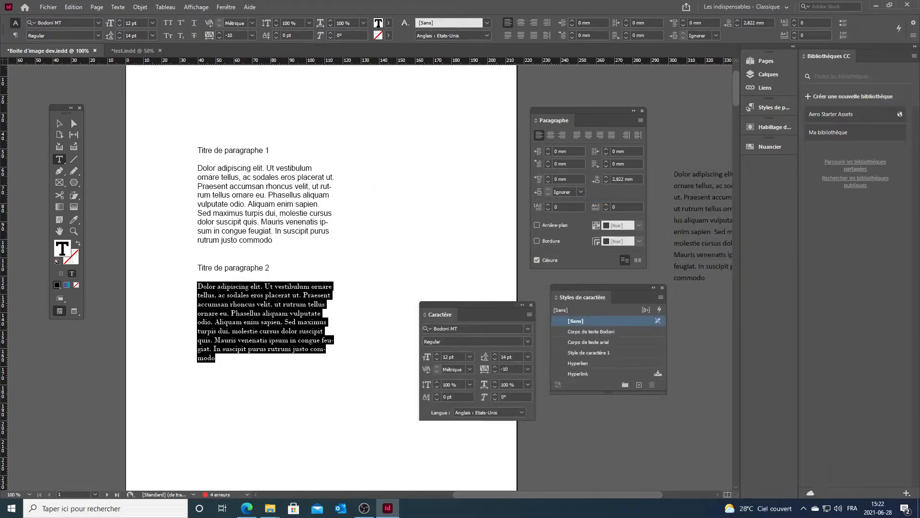
- Deselect the text, place the Styles de caractère panel beside the first paragraph, and view the list of available character styles
left_click(433, 208)
left_click_drag(607, 284, 462, 149)
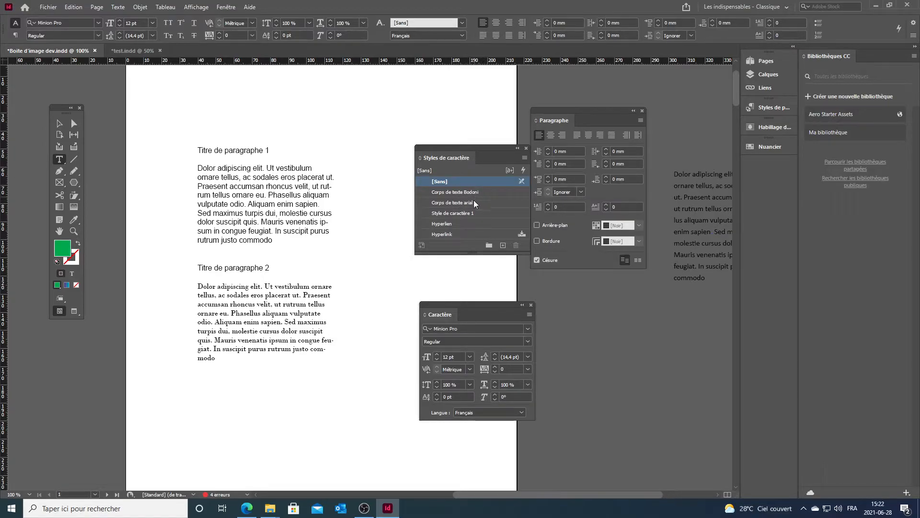
left_click(463, 23)
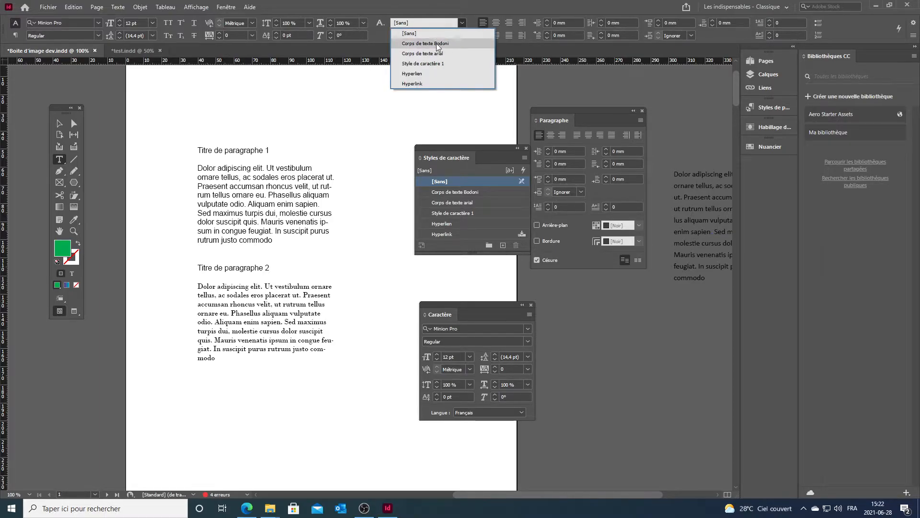
left_click(463, 22)
- Apply the "Corps de texte arial" character style to the body text under "Titre de paragraphe 2"
left_click_drag(240, 365, 188, 285)
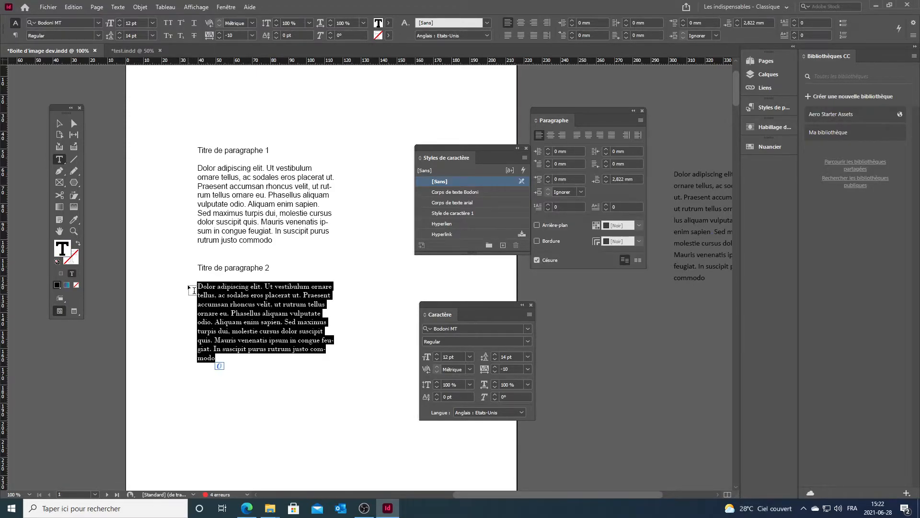
left_click(462, 203)
key("Escape")
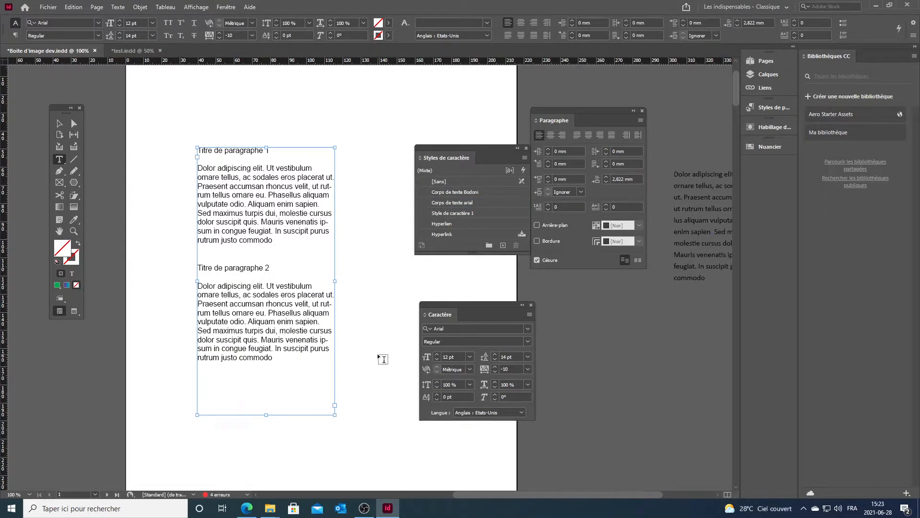
- Apply the "Corps de texte Bodoni" character style to the body text under "Titre de paragraphe 1" and deselect it
left_click_drag(277, 242, 197, 167)
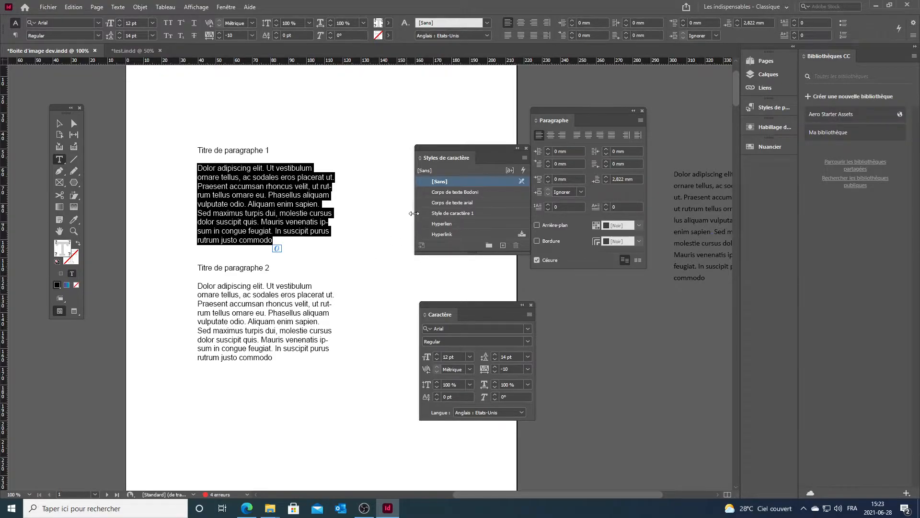
left_click(456, 192)
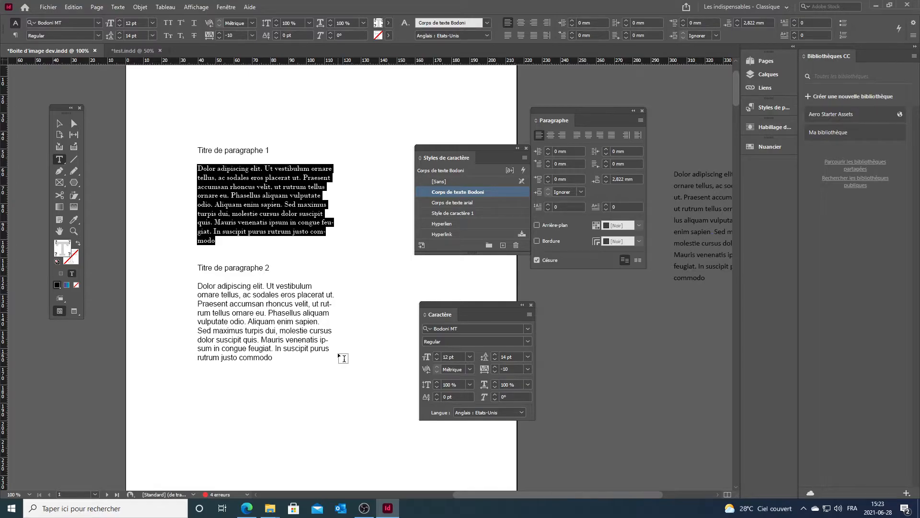
left_click(400, 161)
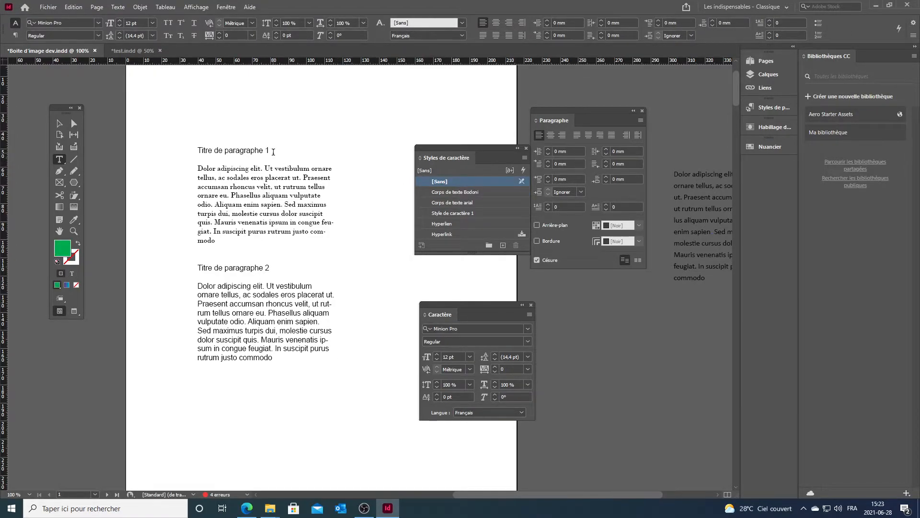
- Open the options of the "Corps de texte Bodoni" character style and set its font style to Regular
left_click(454, 194)
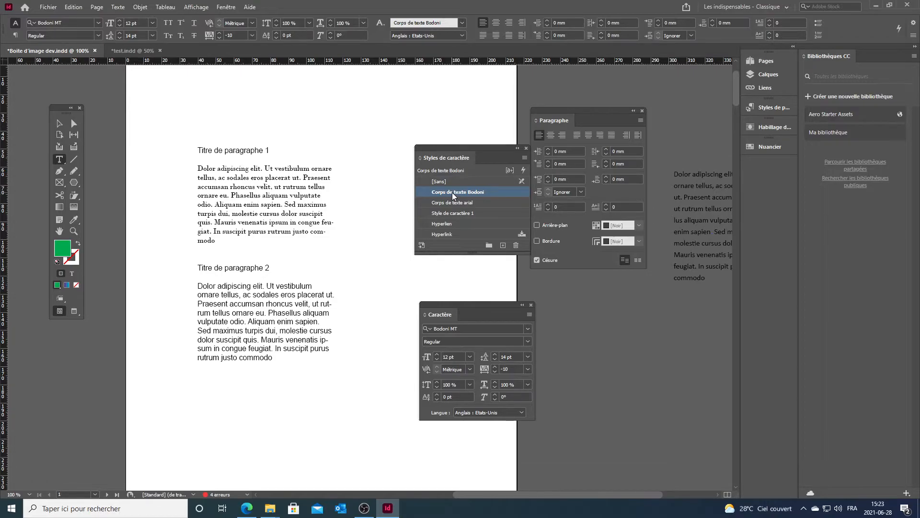
double_click(450, 192)
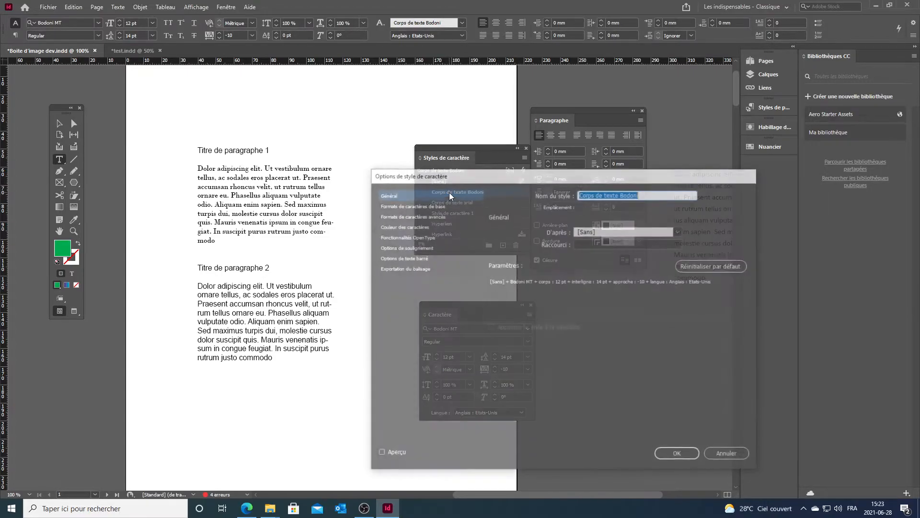
left_click_drag(544, 169, 520, 109)
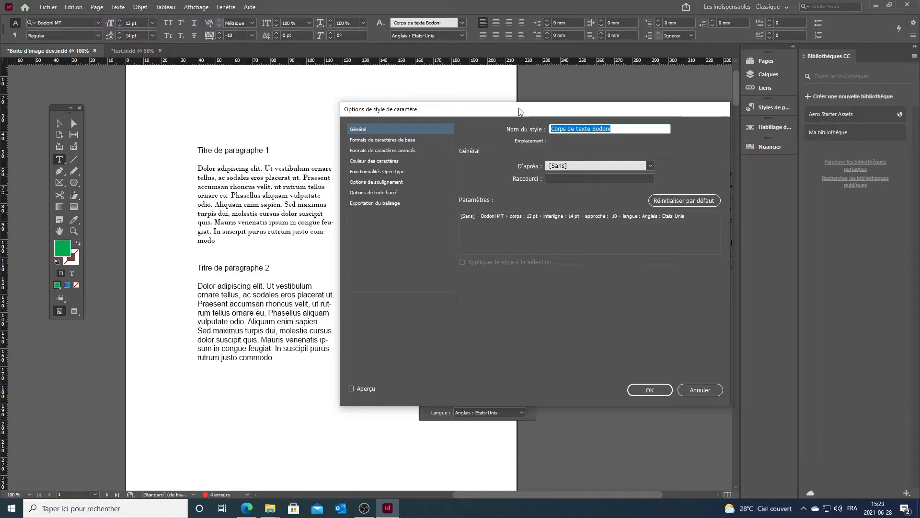
left_click(388, 140)
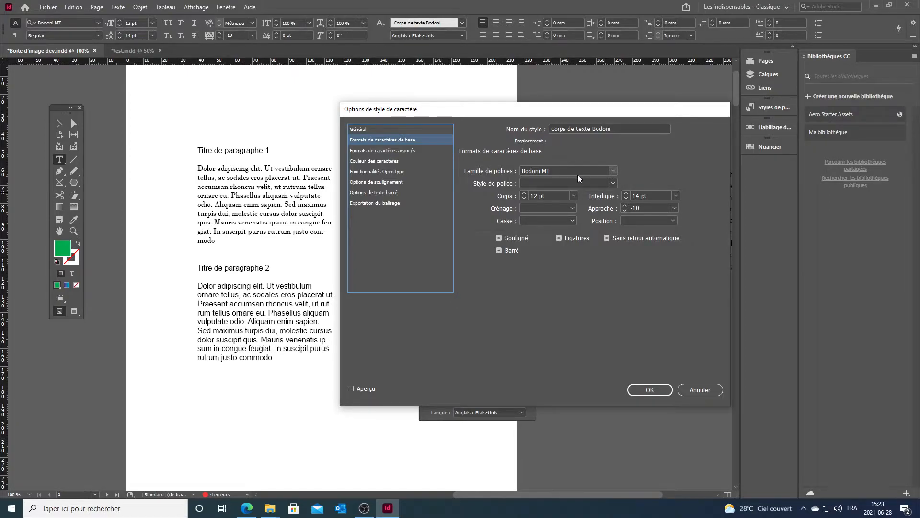
left_click(613, 183)
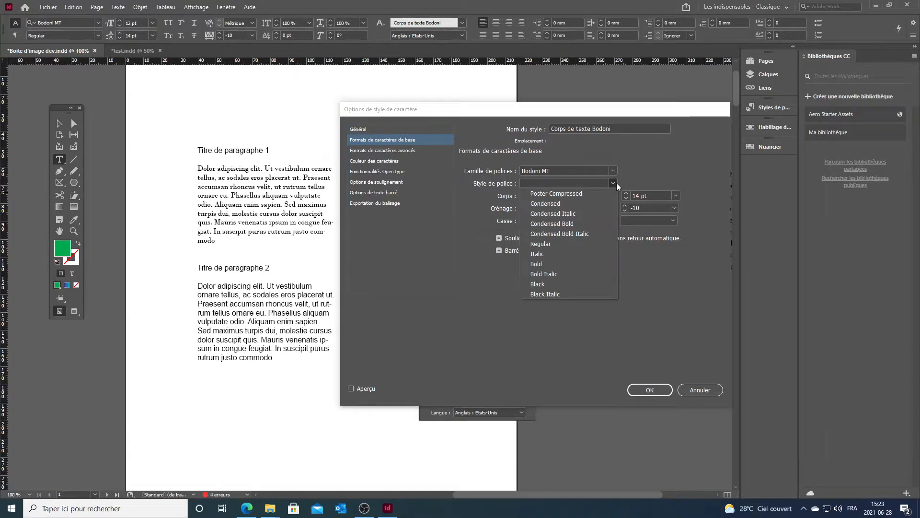
left_click(557, 240)
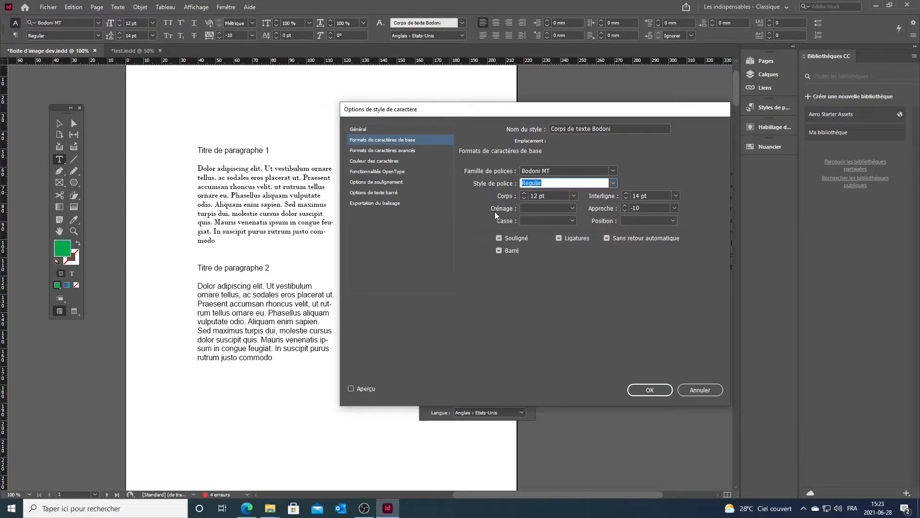
- Set the "Corps de texte Bodoni" style's font size to 10 pt and leading to 16 pt, and confirm the style options
left_click(524, 199)
left_click(525, 198)
left_click(627, 193)
left_click(627, 192)
left_click(655, 388)
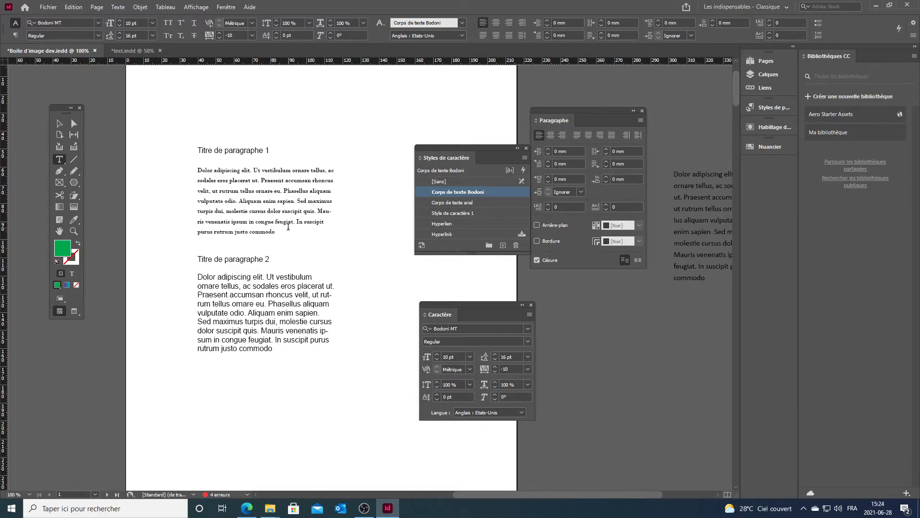
- Apply "Corps de texte Bodoni" to the body text under "Titre de paragraphe 2" and switch it back to "Corps de texte arial"
left_click_drag(291, 353, 190, 271)
left_click(460, 192)
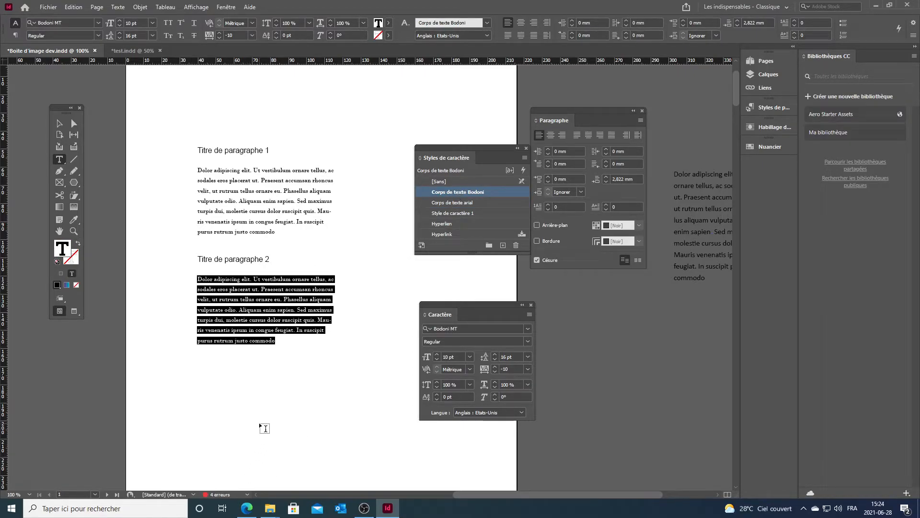
left_click(472, 202)
- Apply the "Corps de texte arial" character style to the body text under "Titre de paragraphe 1" and deselect it
left_click_drag(277, 233, 197, 170)
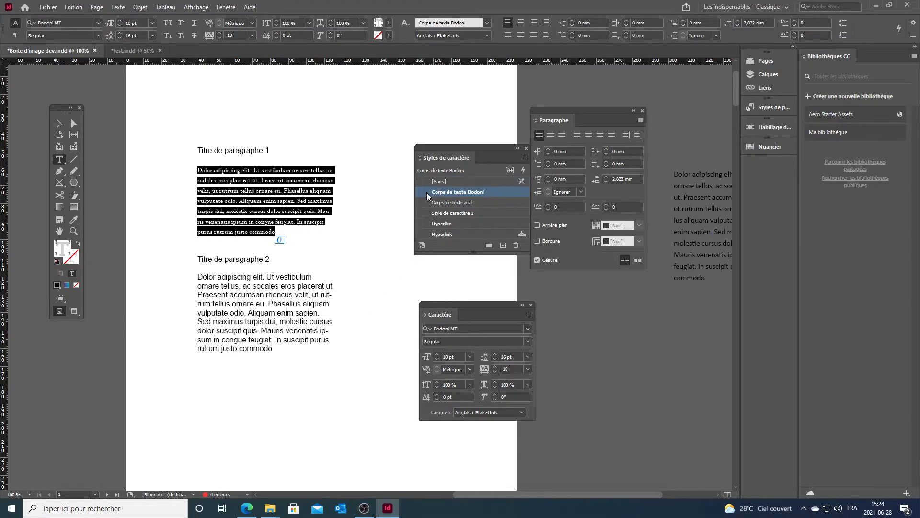
left_click(434, 203)
left_click(285, 153)
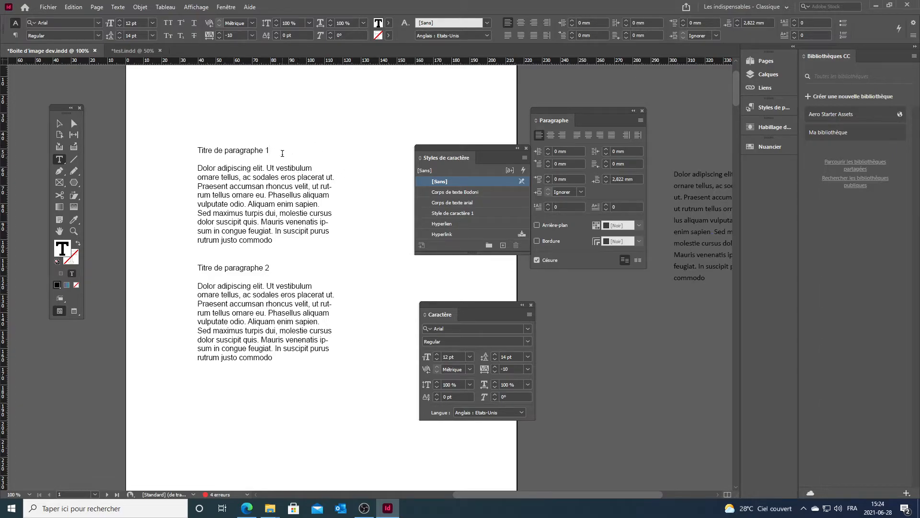
- Set the font style of the "Titre de paragraphe 1" heading to Black
left_click_drag(275, 151, 187, 146)
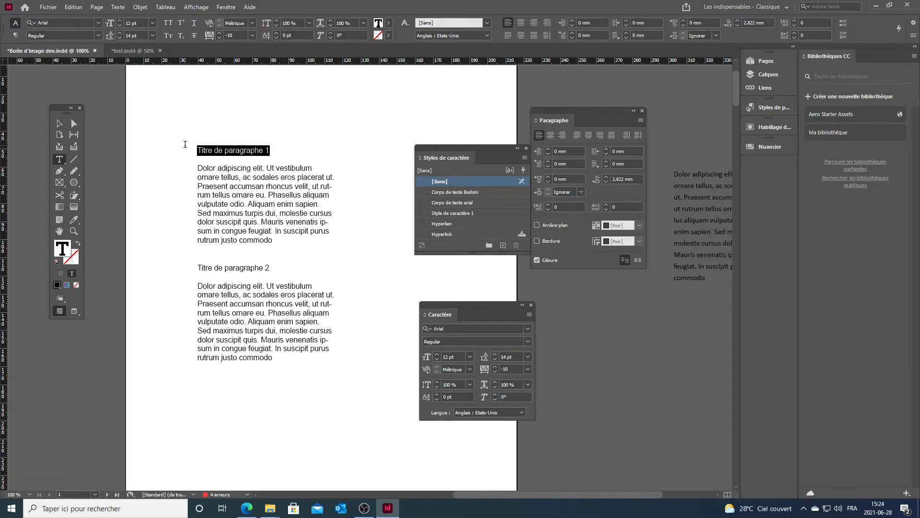
left_click(528, 339)
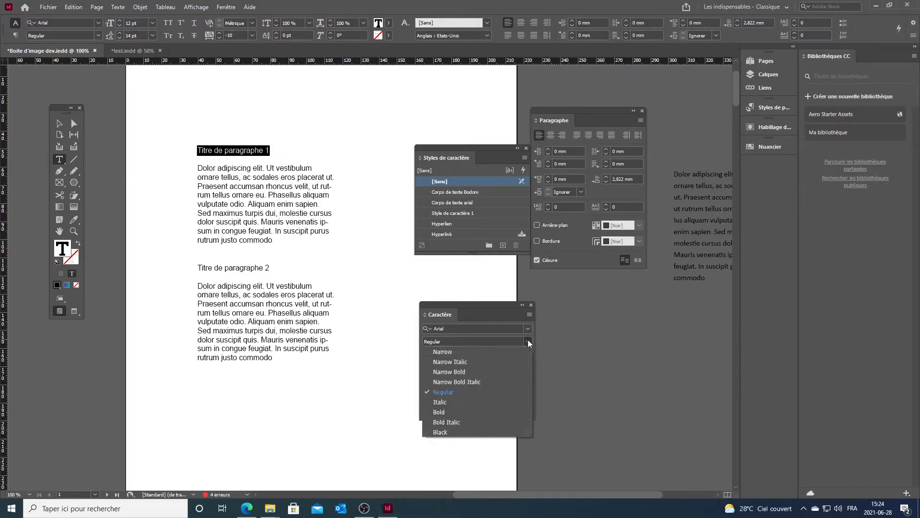
left_click(463, 434)
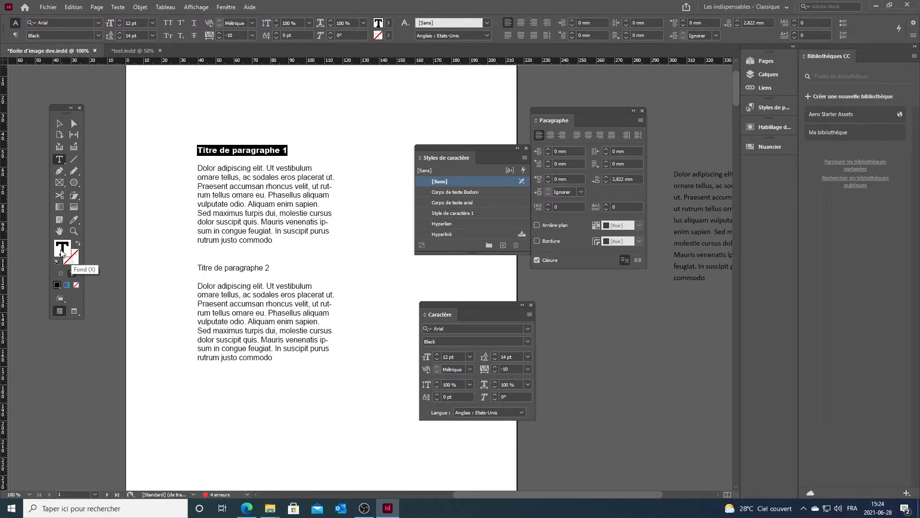
- Create a new character style from the "Titre de paragraphe 1" heading with the character colour C=0 M=100 J=0 N=0
left_click(524, 158)
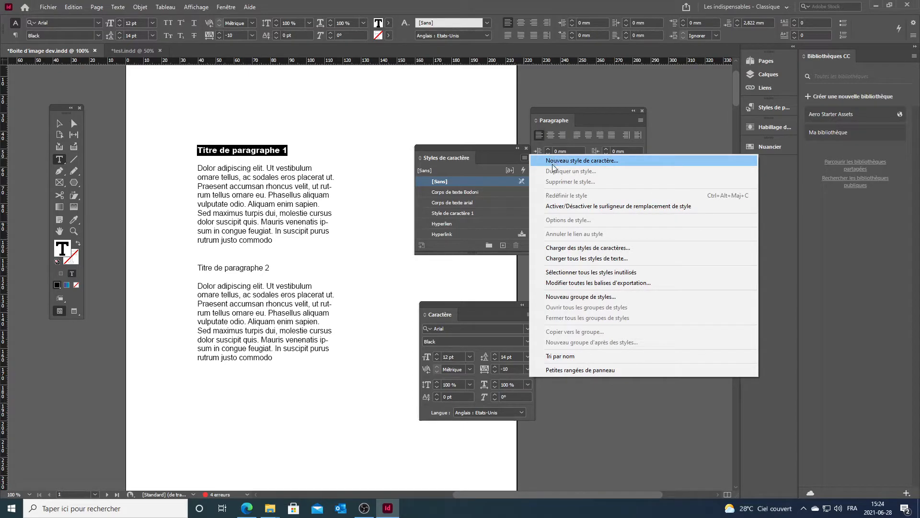
left_click(525, 165)
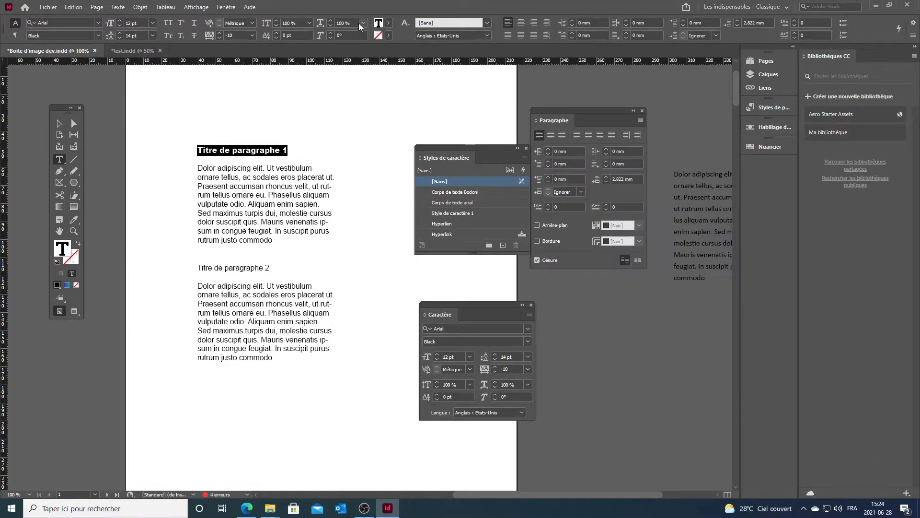
left_click(404, 22)
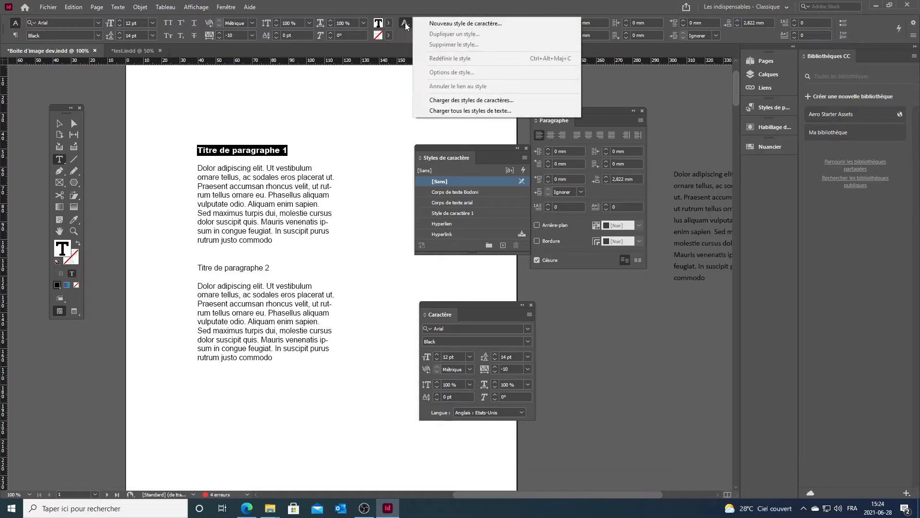
left_click(444, 21)
left_click_drag(491, 114, 481, 160)
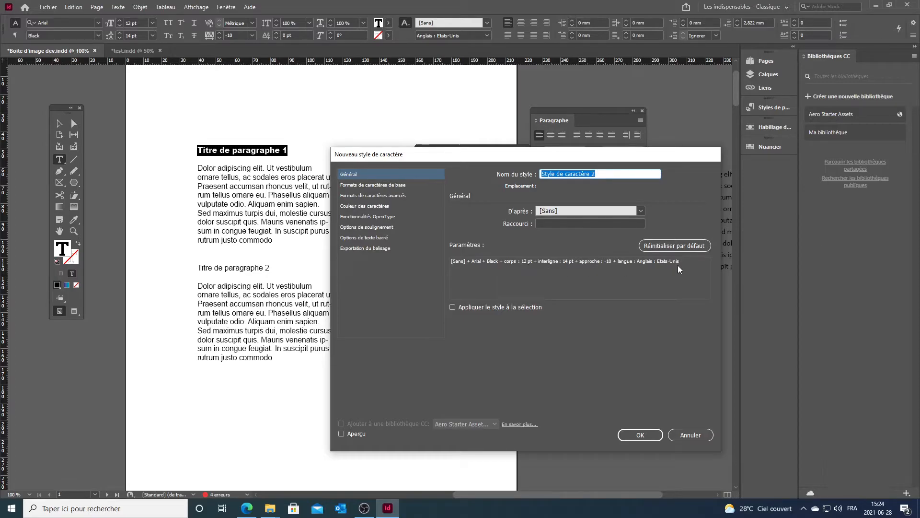
left_click(399, 186)
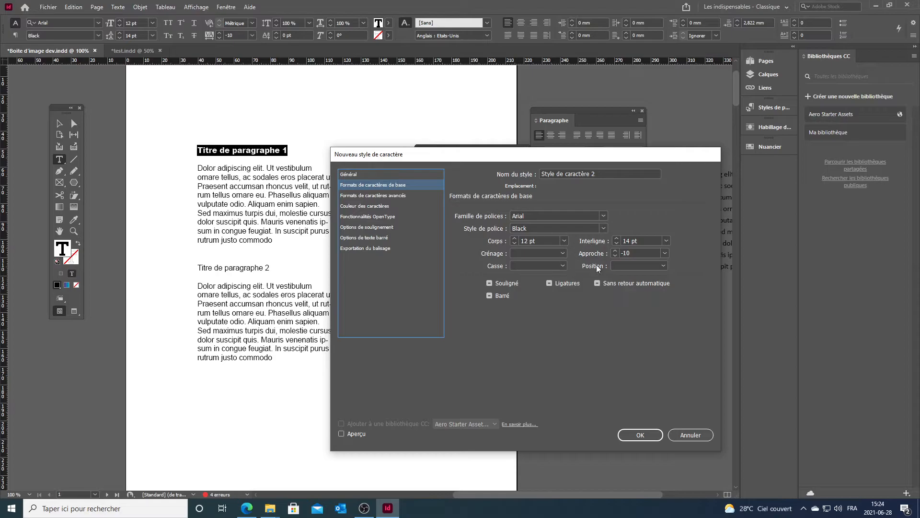
left_click(370, 195)
left_click(373, 216)
left_click(376, 206)
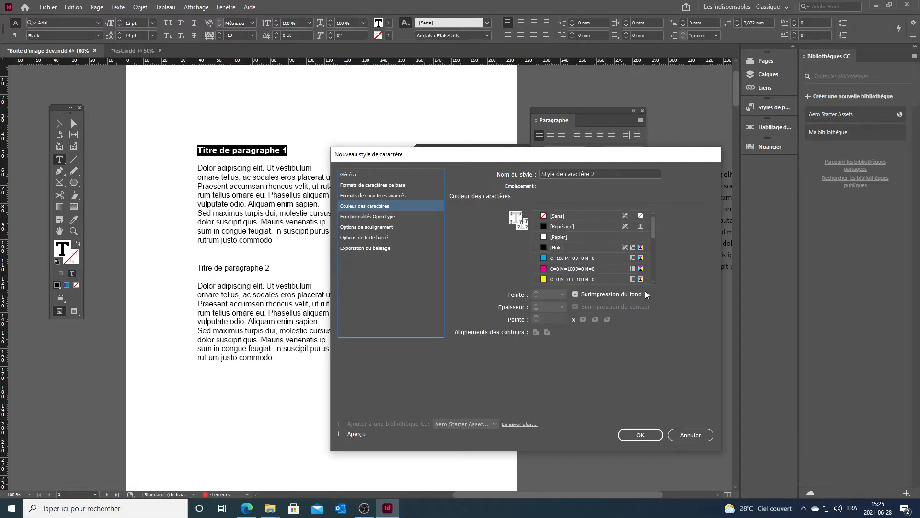
left_click(586, 269)
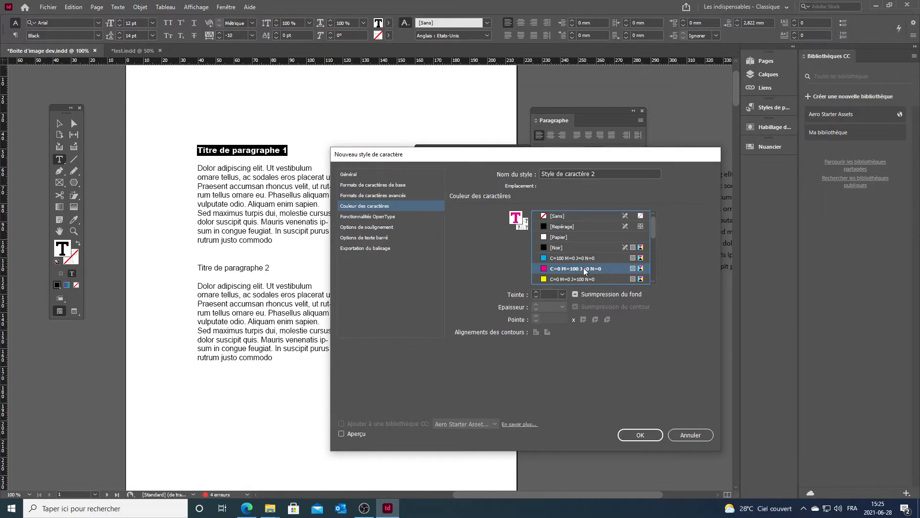
left_click_drag(652, 236, 655, 212)
left_click(639, 434)
- Apply the "Style de caractère 2" character style to the "Titre de paragraphe 1" heading and deselect it
left_click(281, 151)
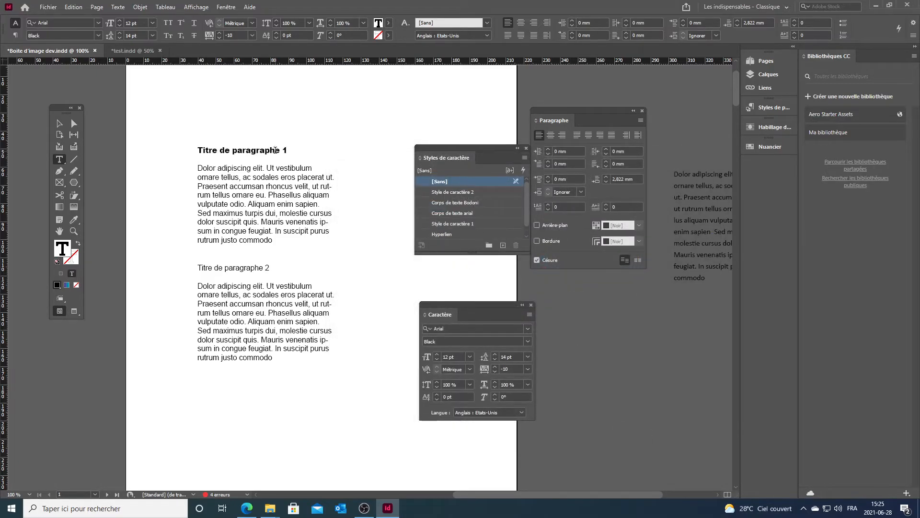
left_click_drag(289, 151, 196, 150)
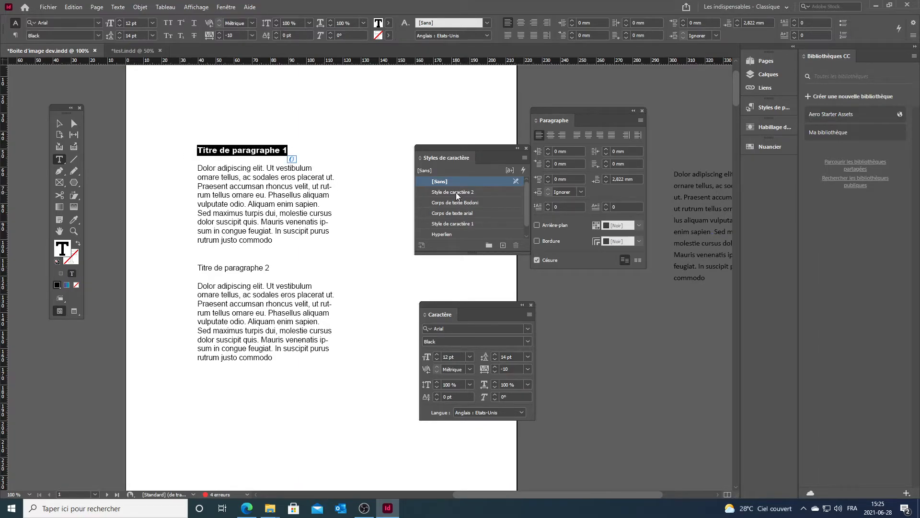
left_click(456, 192)
left_click(334, 184)
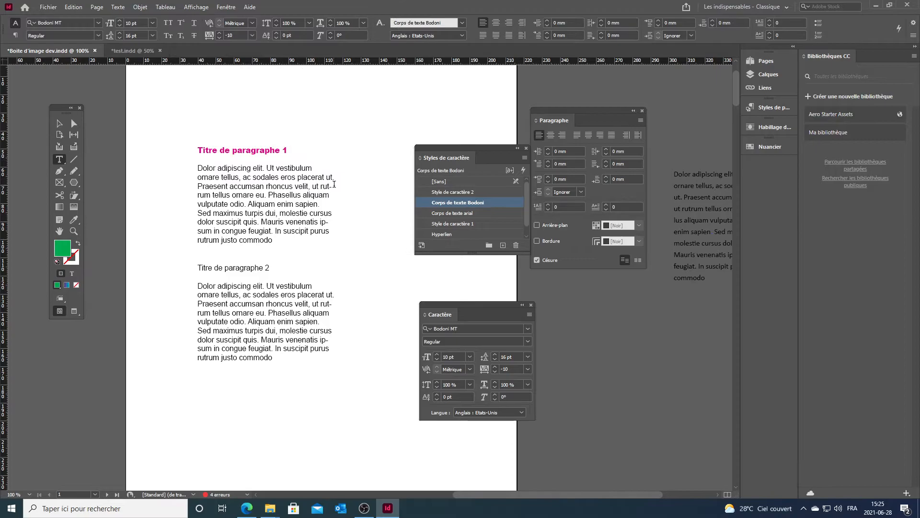
- Rename the "Style de caractère 2" character style as "titre paragraphe rose"
left_click(448, 192)
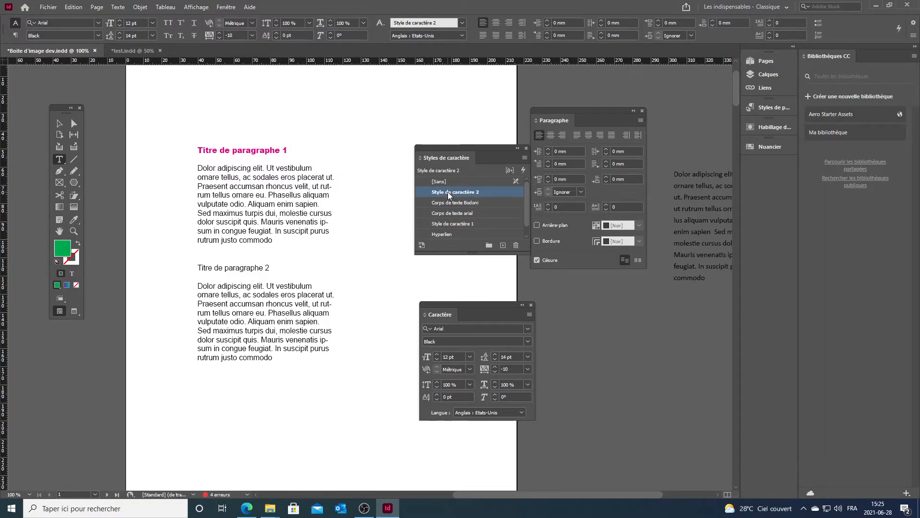
double_click(448, 192)
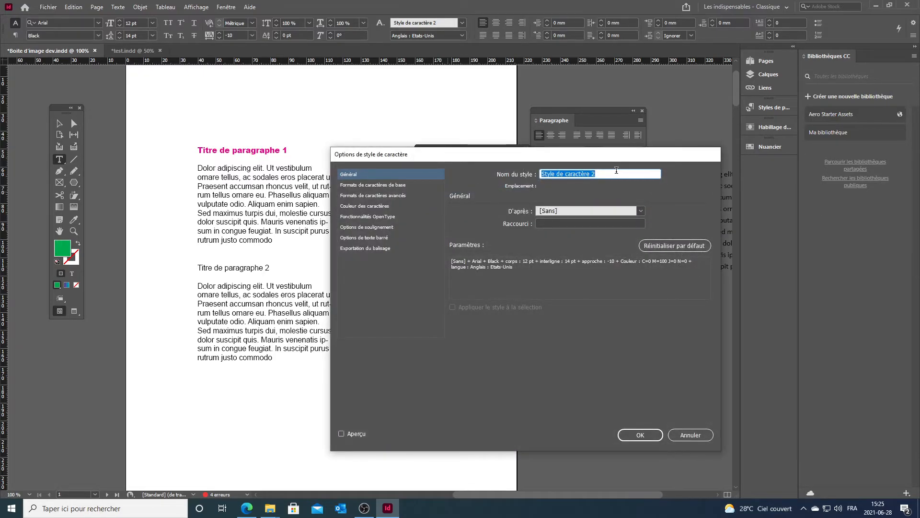
type("Parag")
key("BackSpace")
key("BackSpace")
key("BackSpace")
key("BackSpace")
type("titre paragraphe couel")
key("BackSpace")
key("BackSpace")
key("BackSpace")
key("BackSpace")
key("BackSpace")
type("rose")
left_click(626, 435)
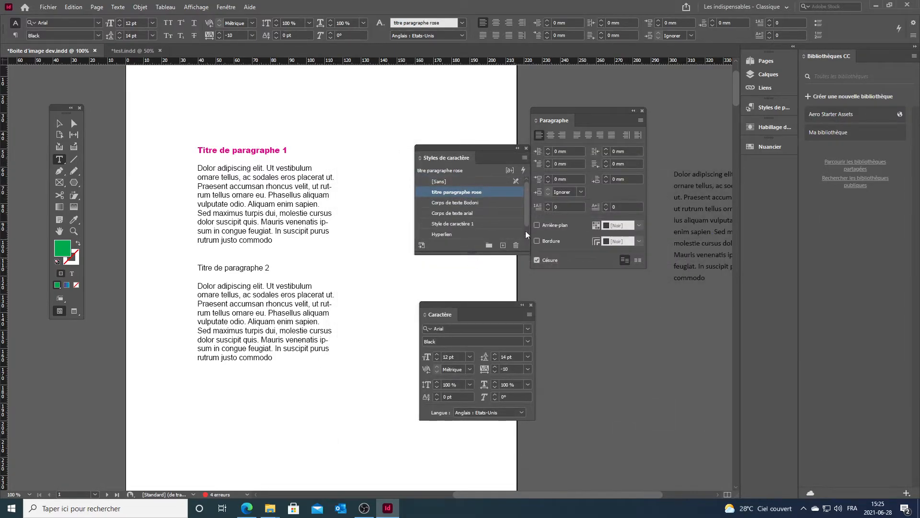
- Move the Styles de caractère panel closer to the first heading and choose "Corps de texte arial" as the current character style
left_click_drag(461, 158, 430, 128)
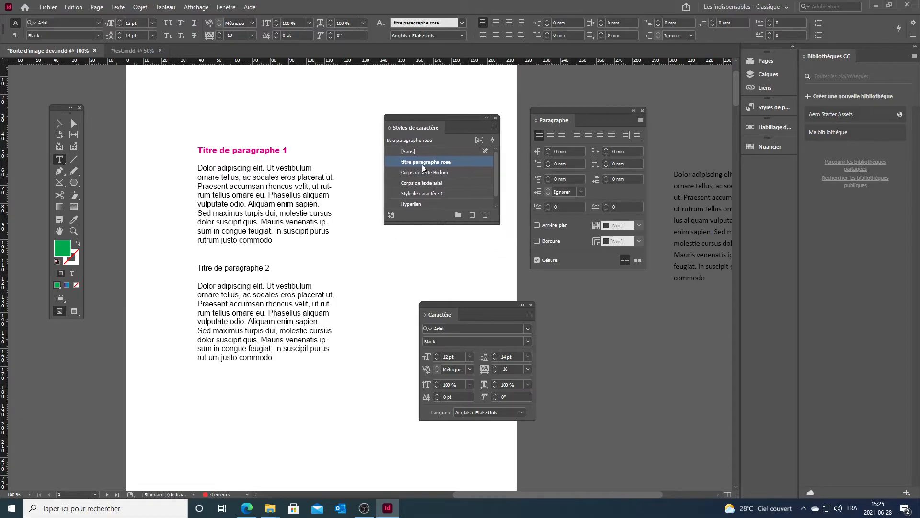
left_click(462, 23)
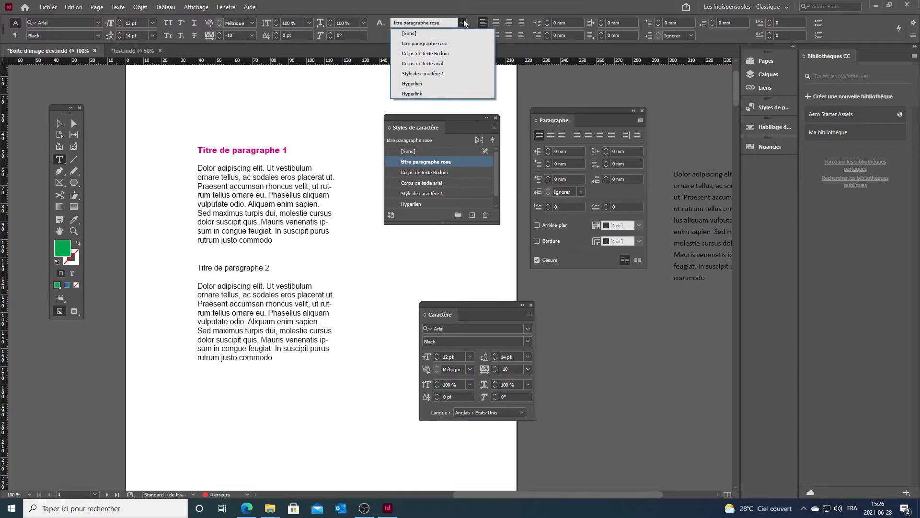
left_click(446, 64)
- Apply the "titre paragraphe rose" character style to the "Titre de paragraphe 2" heading and deselect it
left_click(292, 269)
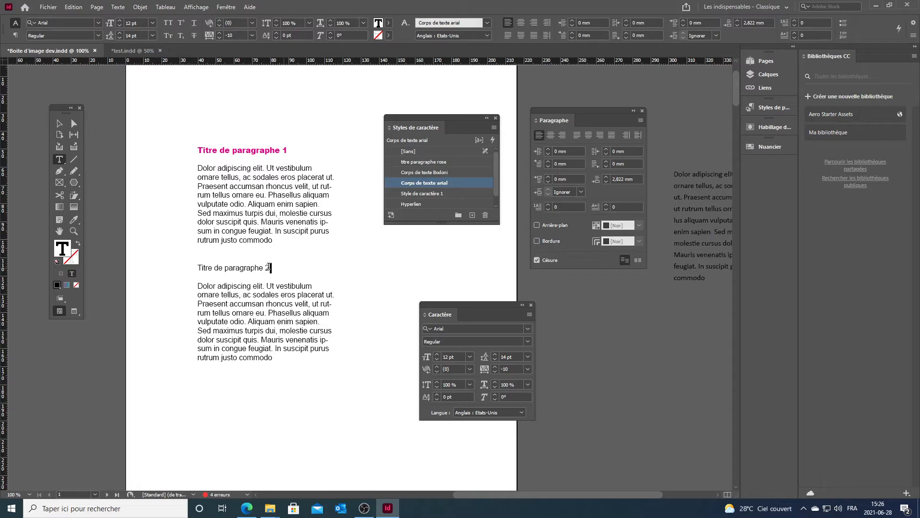
left_click_drag(199, 267, 270, 267)
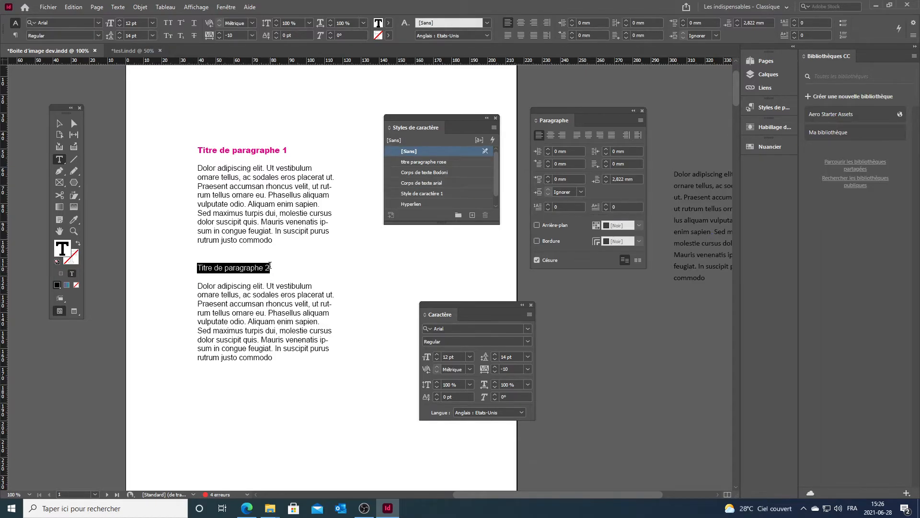
left_click(434, 163)
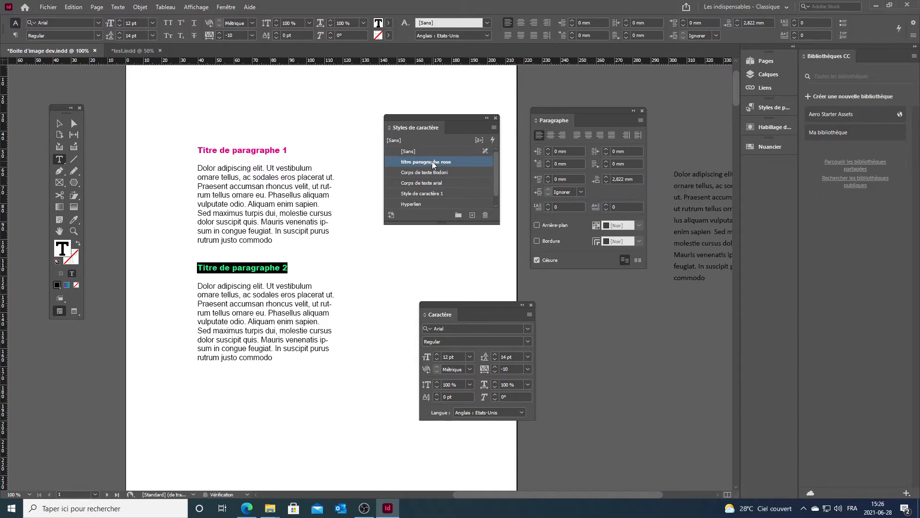
left_click(330, 249)
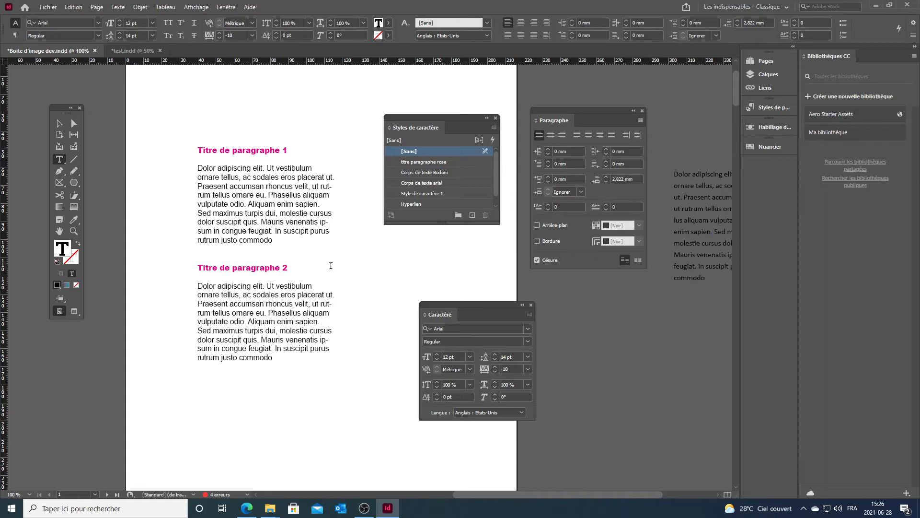
- Change the character colour of the "titre paragraphe rose" style to C=100 M=0 J=0 N=0 and deselect the text
left_click_drag(294, 357, 191, 144)
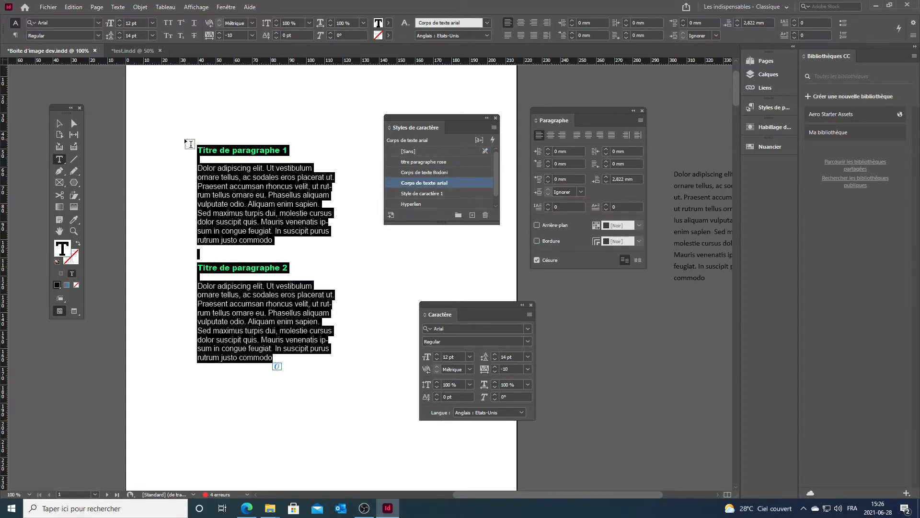
left_click(330, 265)
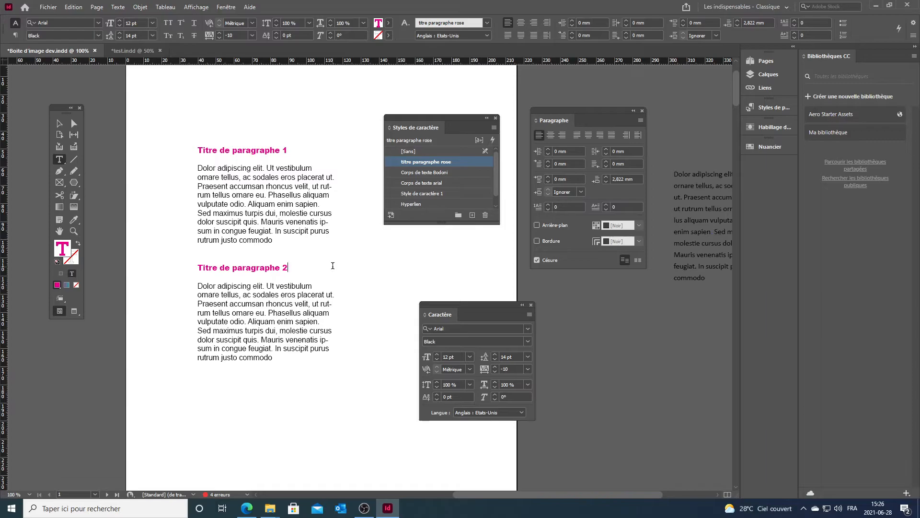
double_click(427, 163)
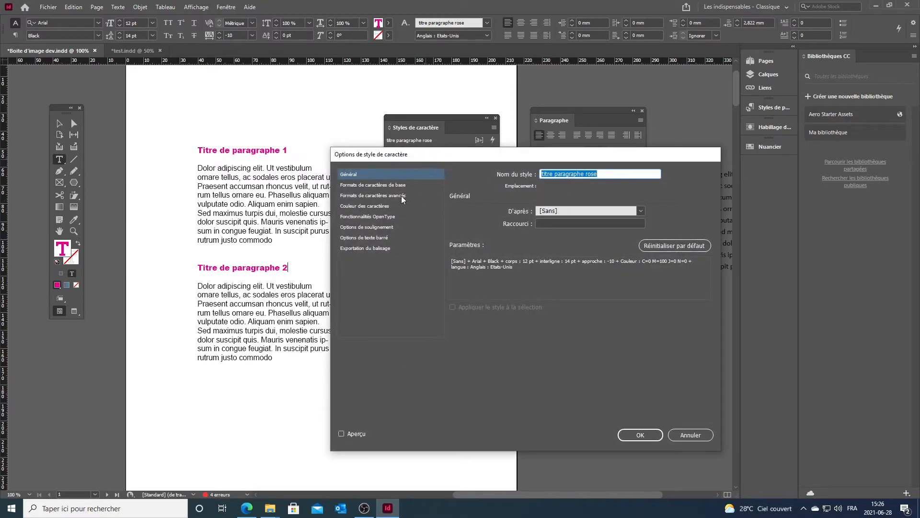
left_click(377, 207)
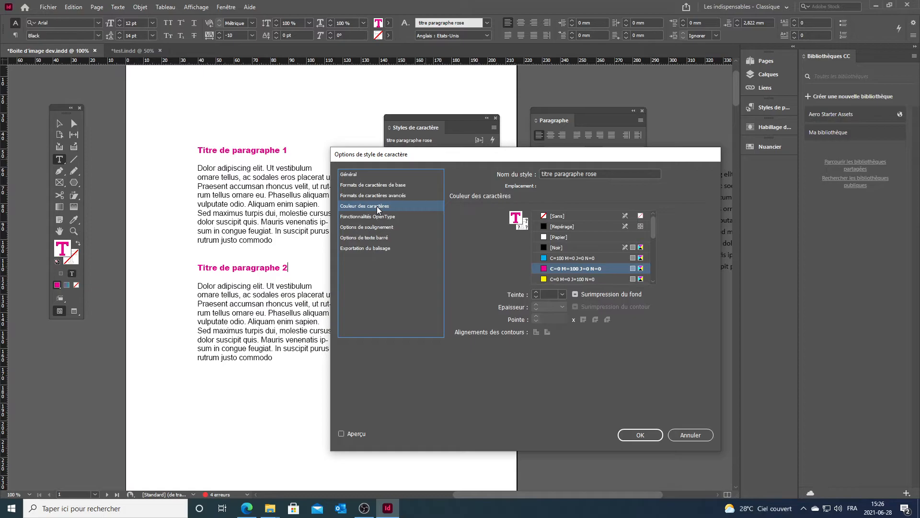
left_click(560, 258)
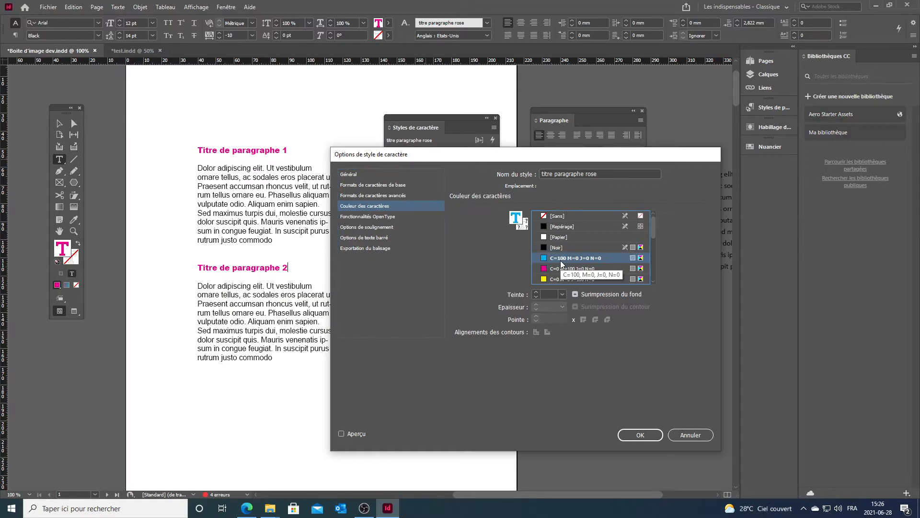
left_click(640, 435)
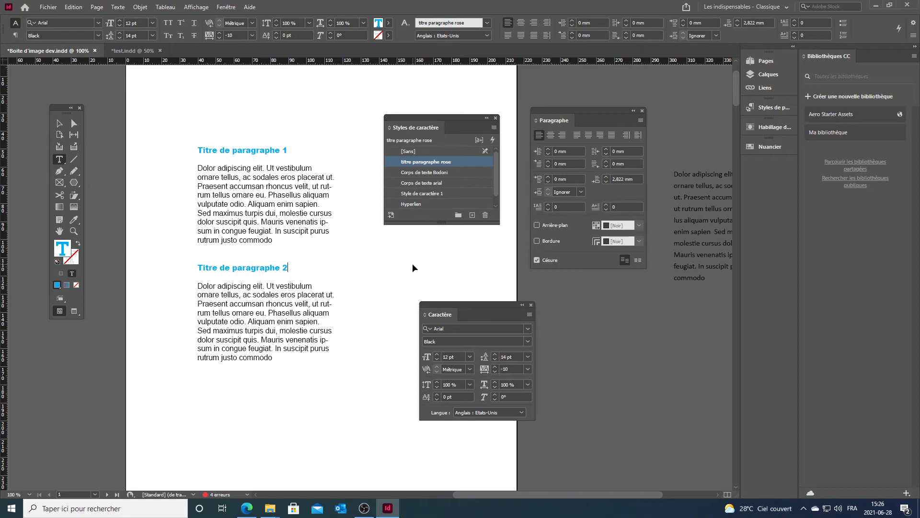
left_click(413, 264)
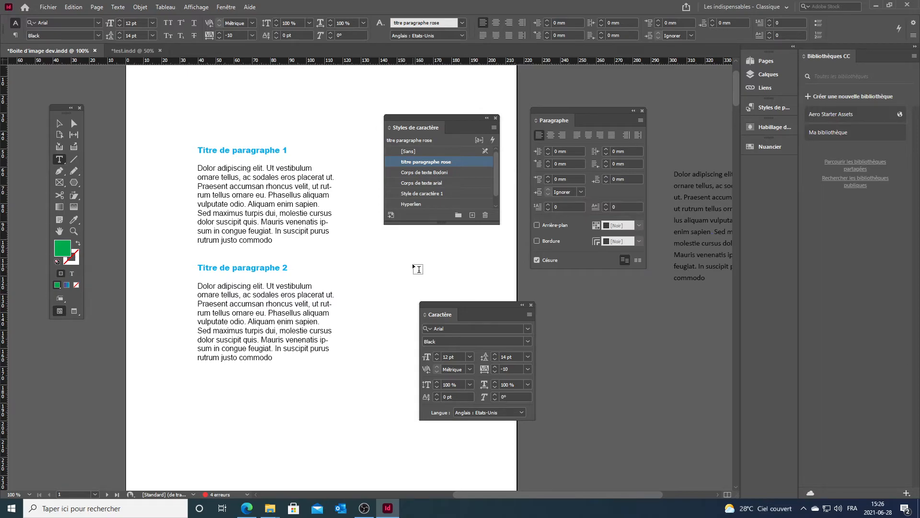
- Move the Styles de caractère panel slightly upward and the Caractère panel slightly downward to separate them
left_click_drag(463, 117, 452, 103)
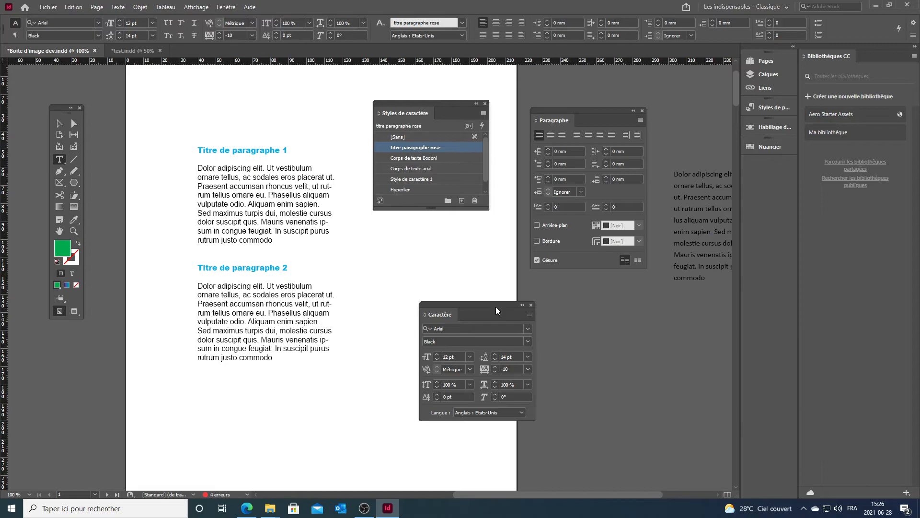
left_click_drag(496, 307, 501, 330)
left_click(463, 23)
left_click(463, 22)
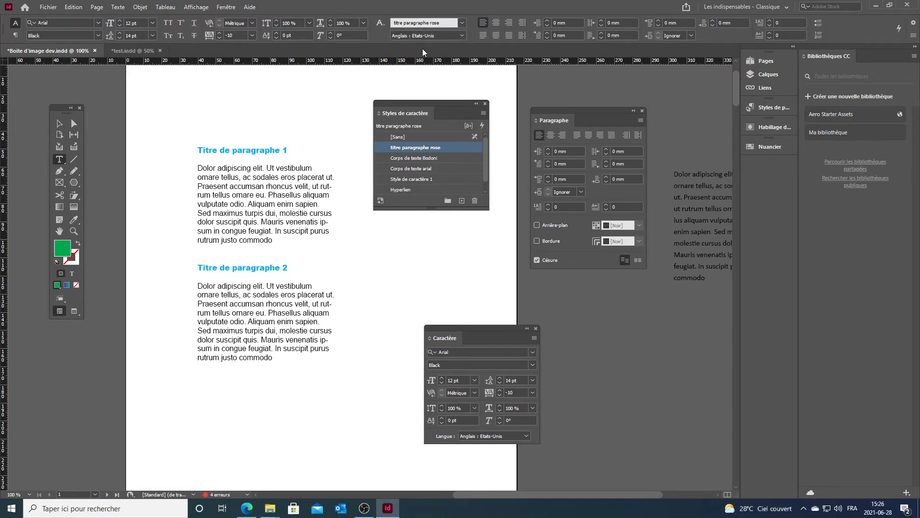
left_click(380, 23)
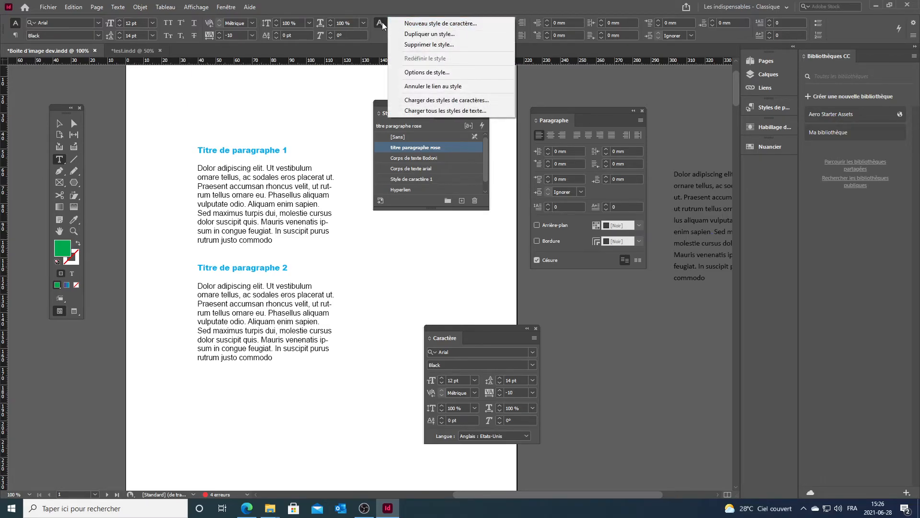
left_click(338, 91)
- Delete the "titre paragraphe rose" character style, replacing it with [Sans] and preserving the formatting
left_click(483, 114)
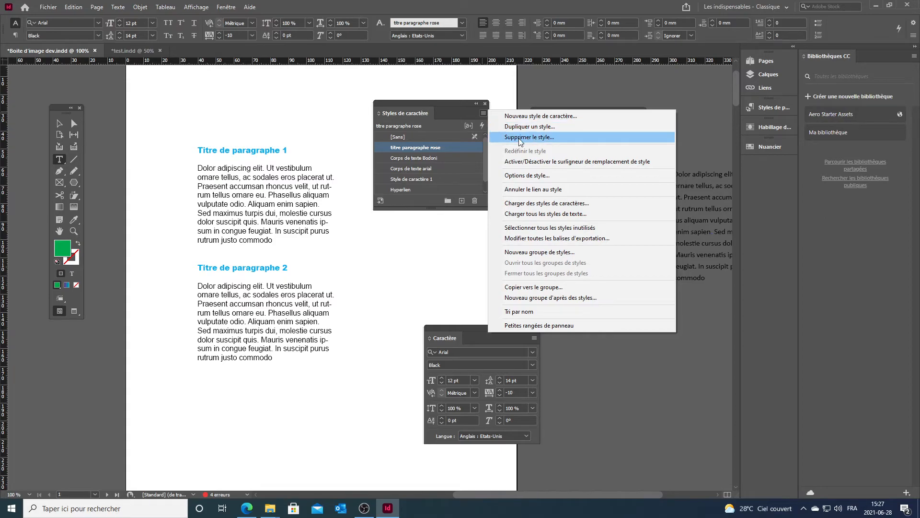
left_click(437, 148)
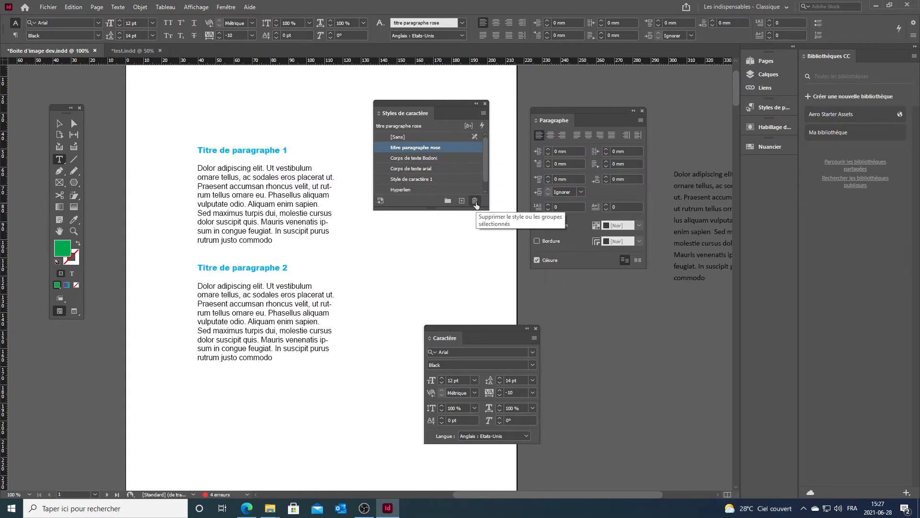
right_click(423, 146)
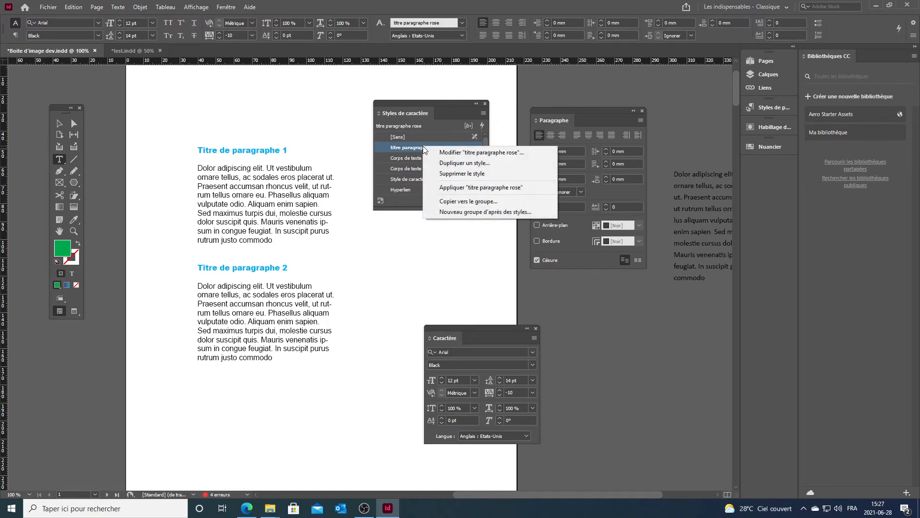
left_click(459, 174)
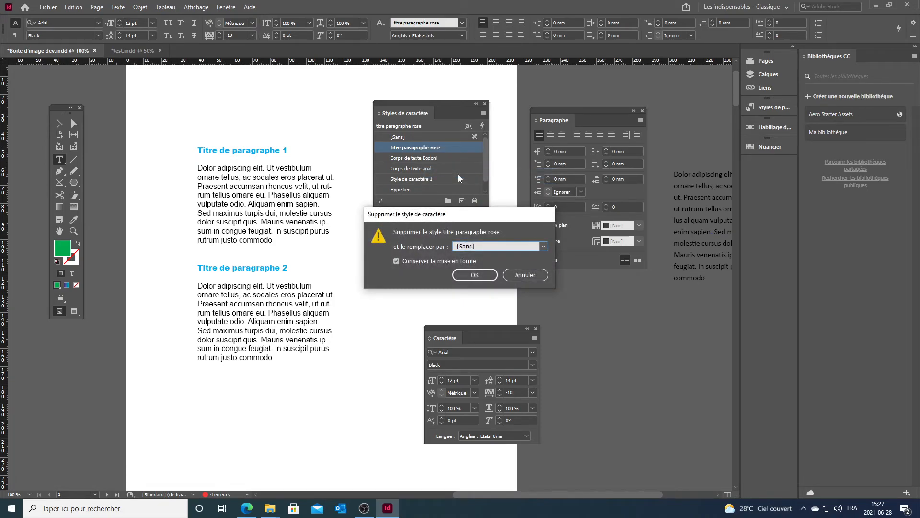
left_click(462, 274)
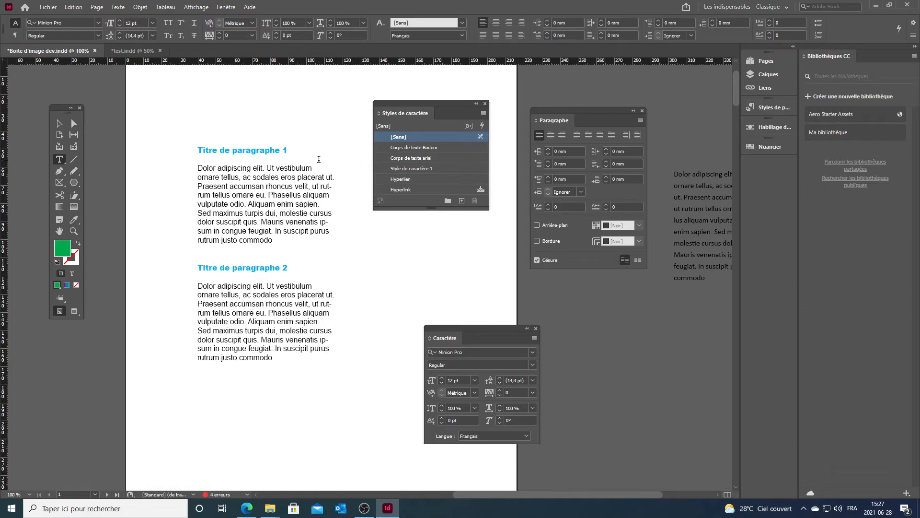
- Delete the "titre paragraphe rose" character style with "Corps de texte arial" as its replacement, and undo the deletion
left_click(422, 147)
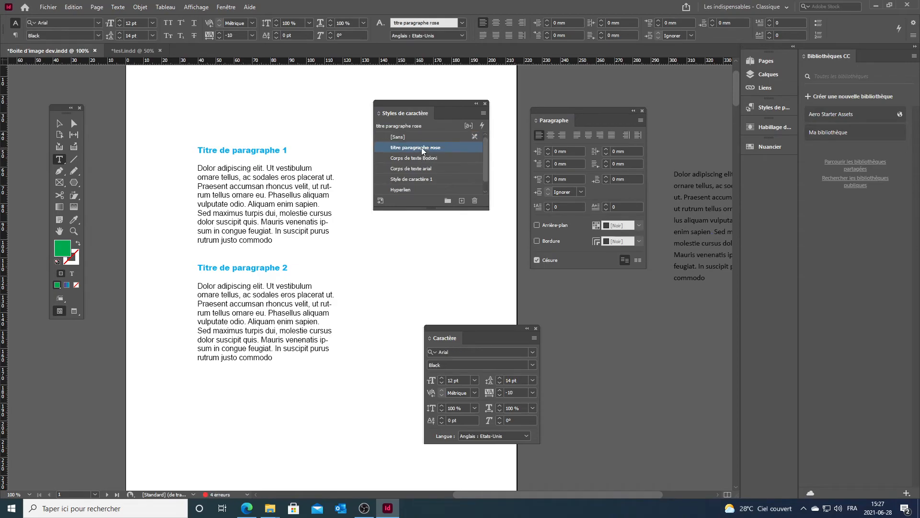
left_click(422, 148)
left_click(474, 201)
left_click(479, 247)
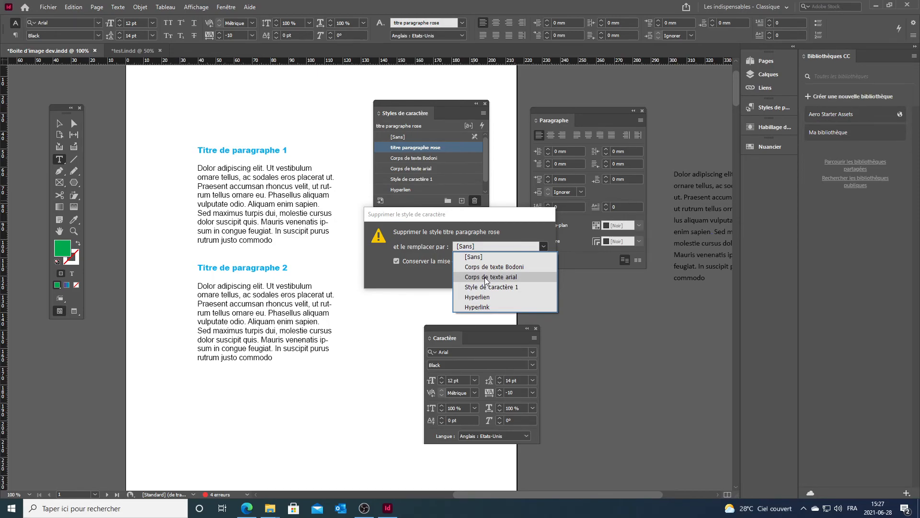
left_click(475, 257)
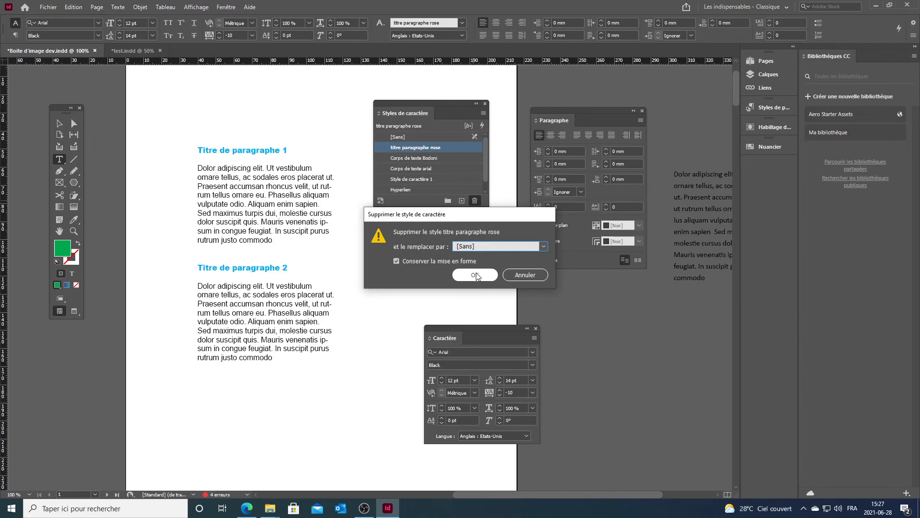
left_click(482, 245)
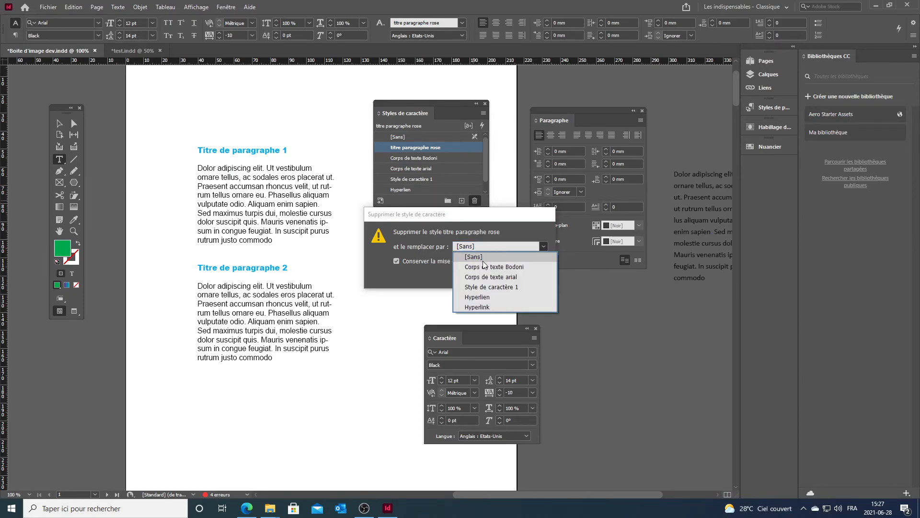
left_click(485, 278)
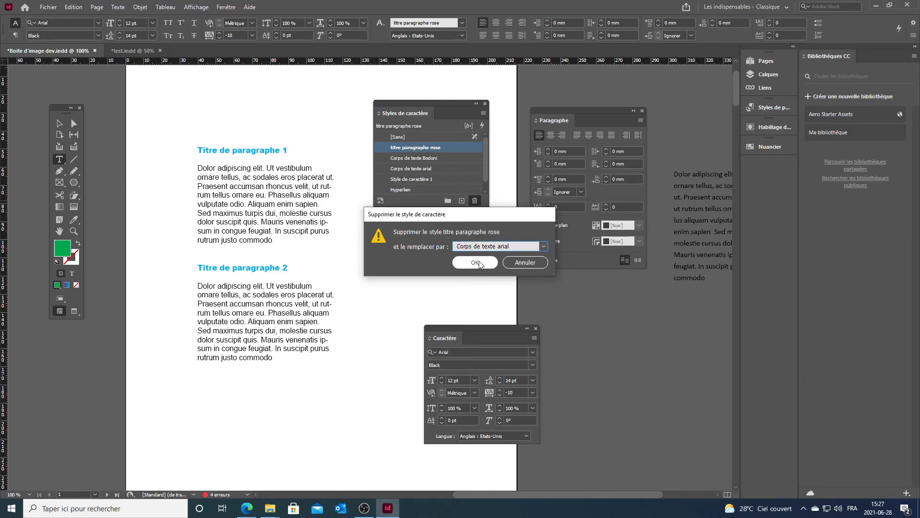
left_click(479, 262)
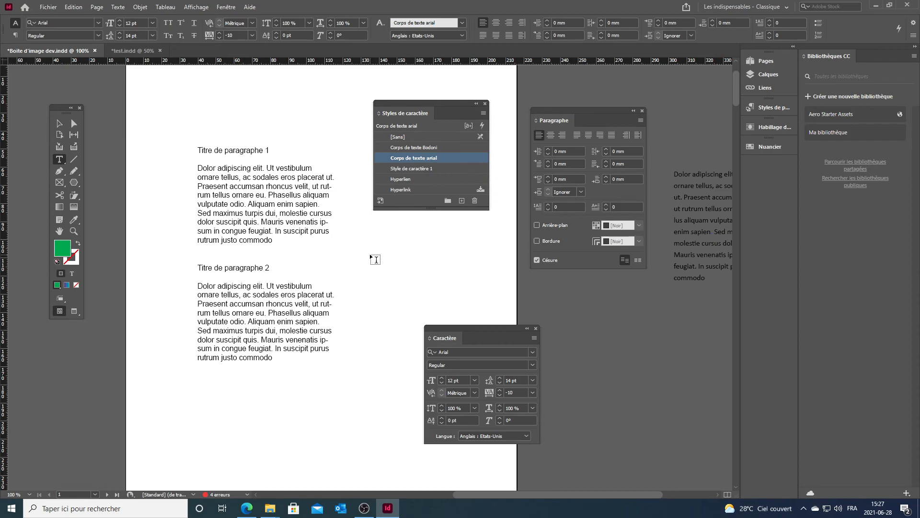
key("ctrl+z")
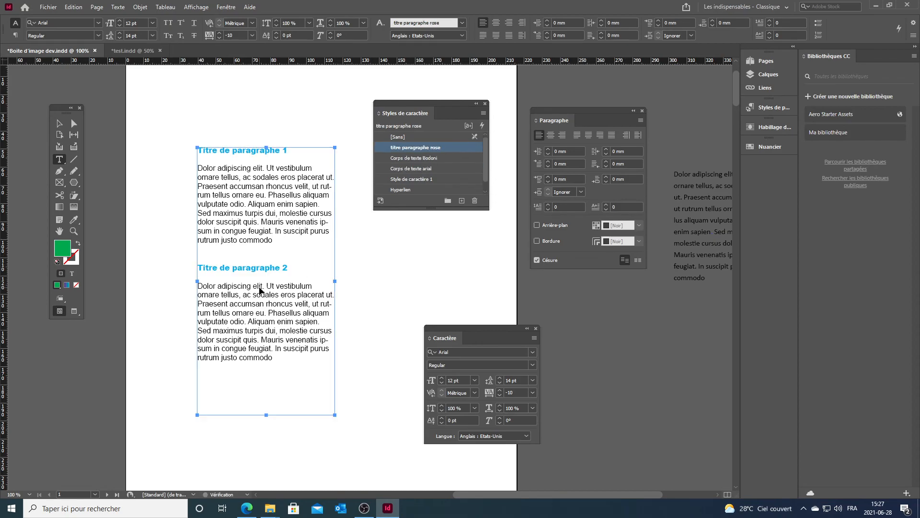